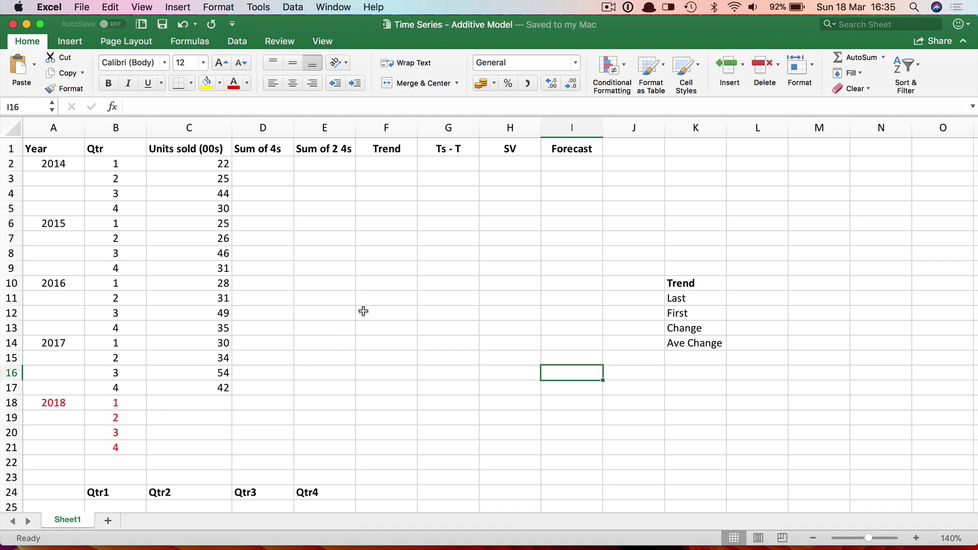
Enter a SUM formula in D4 that totals the first four quarters of units sold, C2:C5
scroll(367, 285, right, 1)
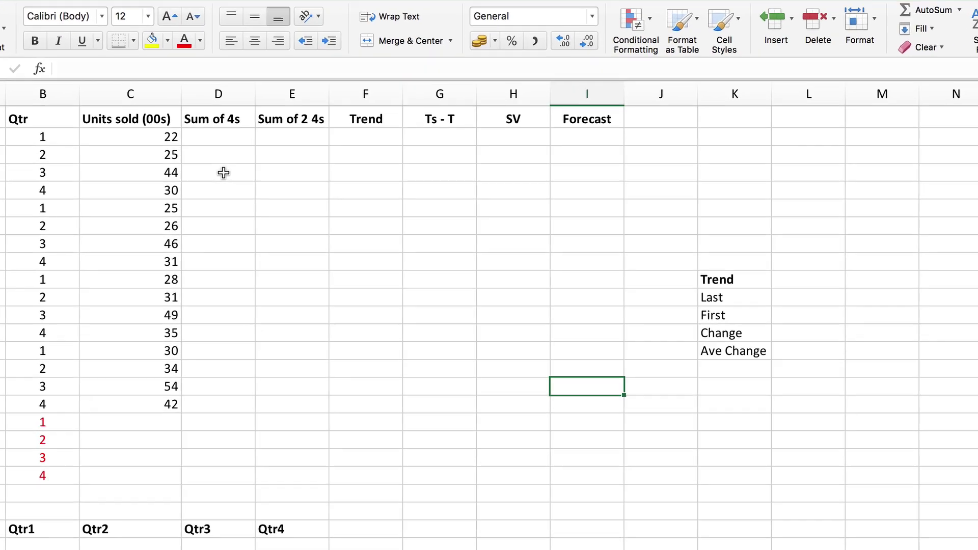
click(221, 173)
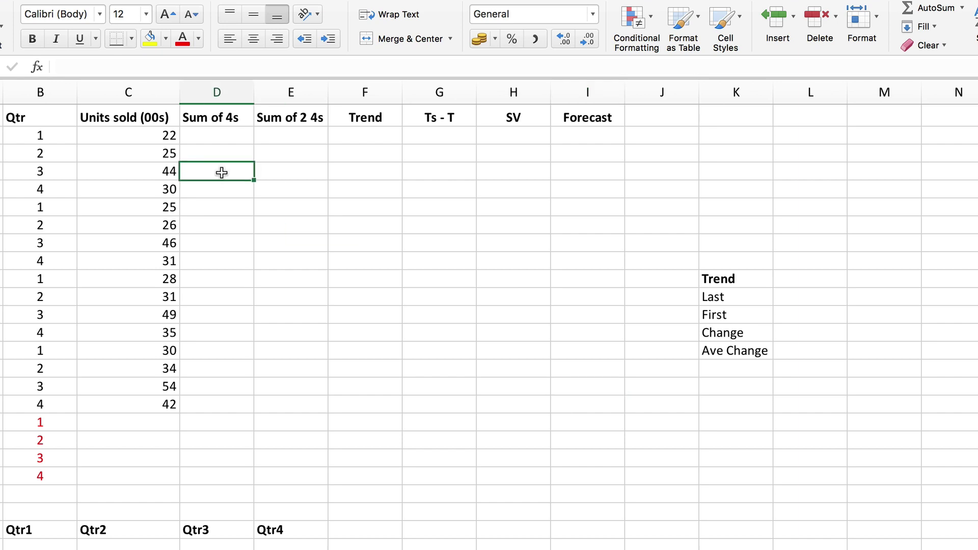
text(=sum)
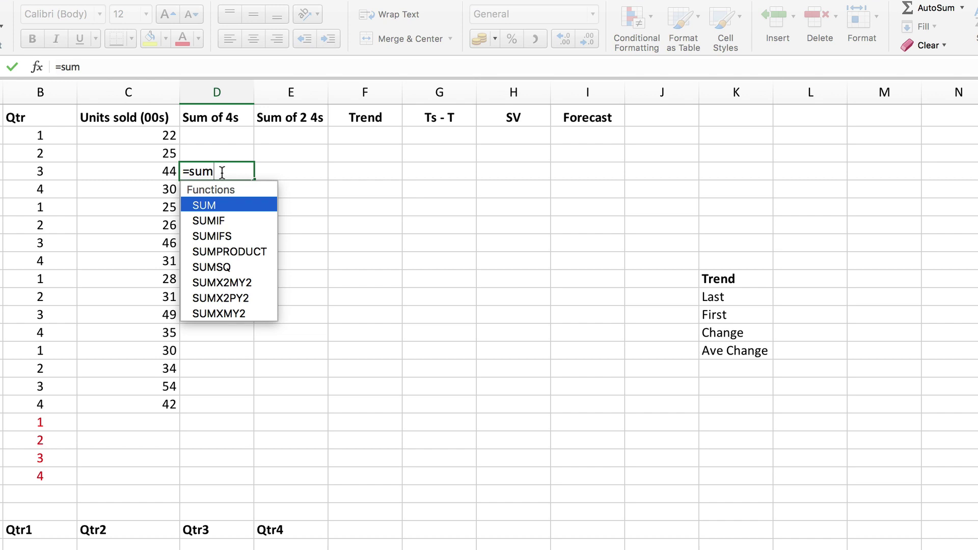
text(()
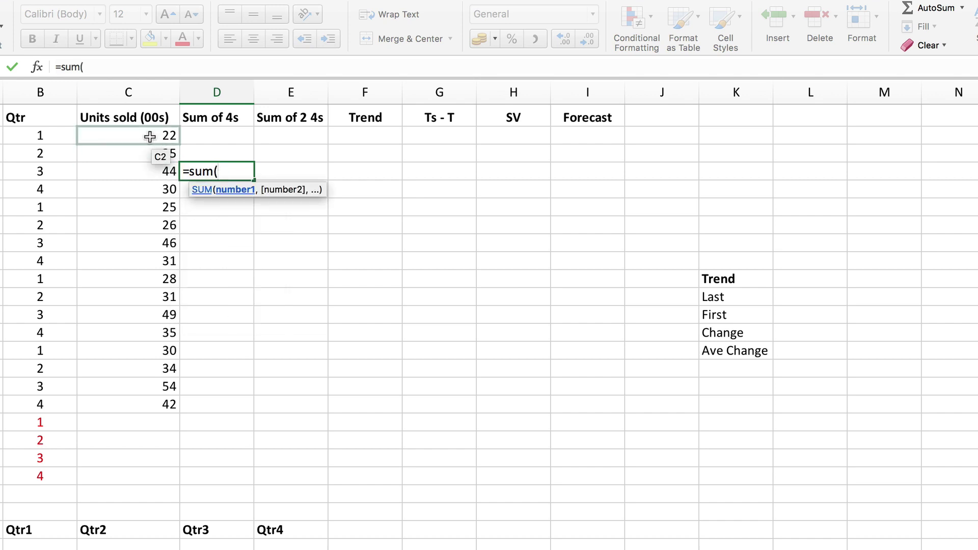
drag(150, 137, 148, 190)
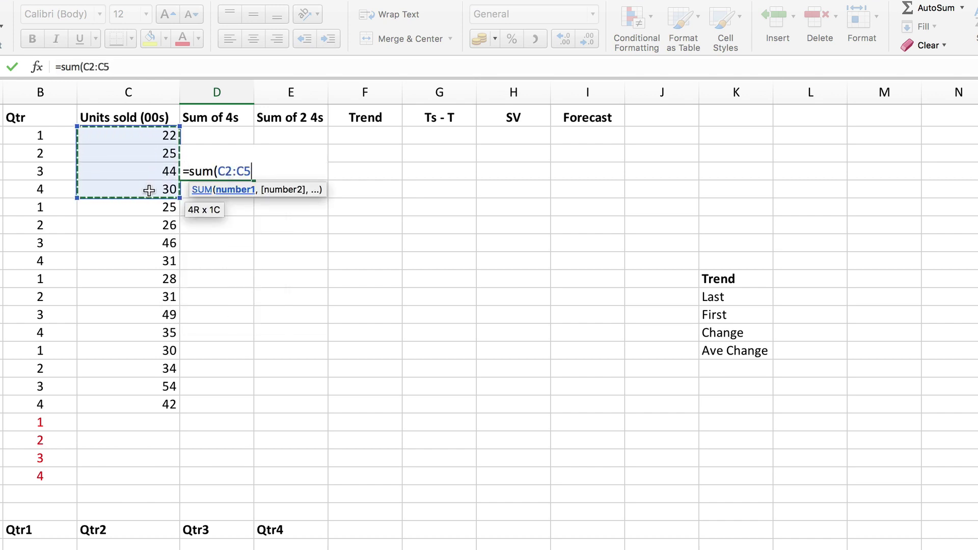
text())
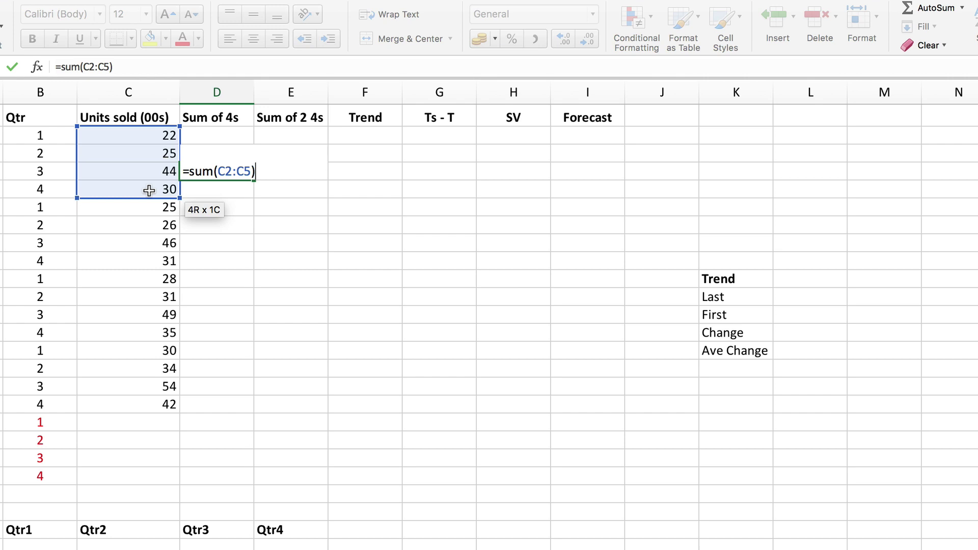
key(Return)
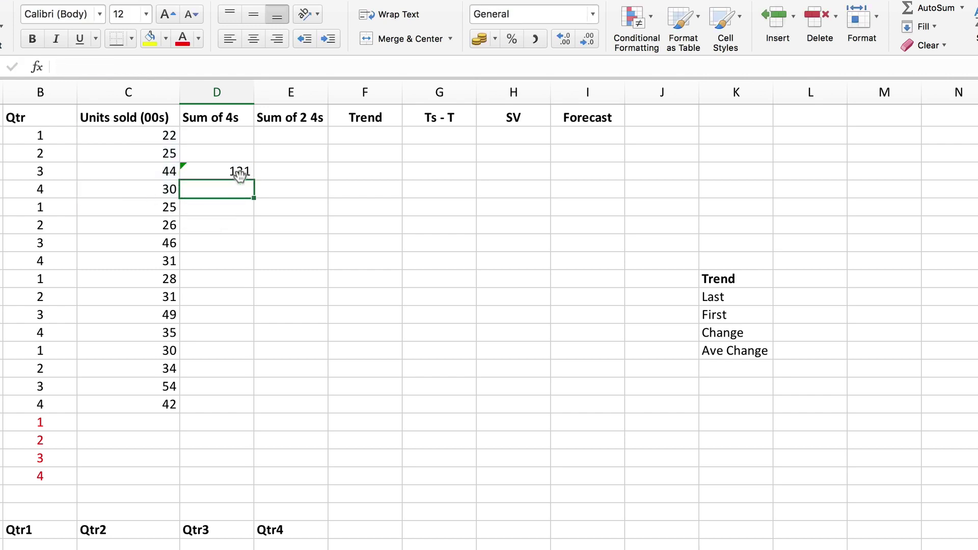
Fill the four-quarter sum formula from D4 down to D16 and check the formula in the last cell
click(227, 175)
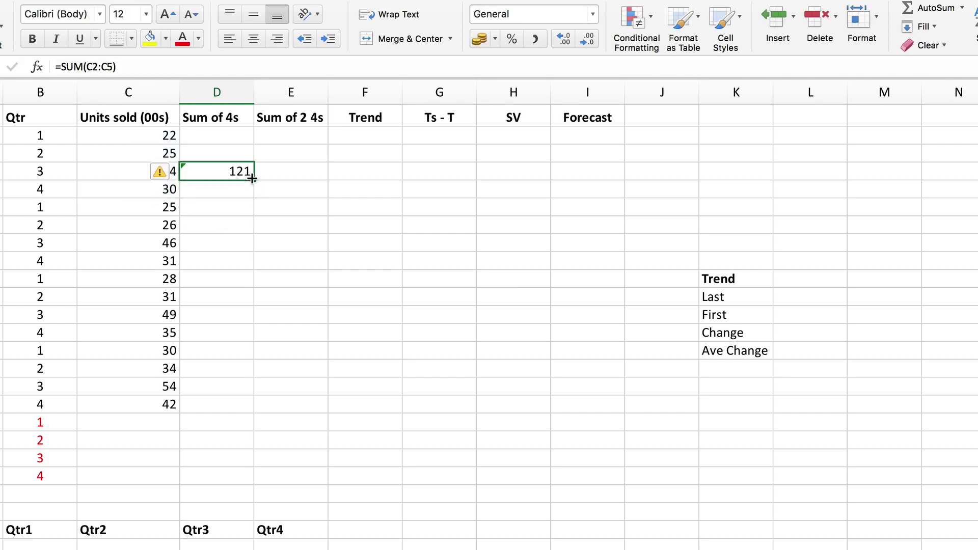
drag(252, 180, 249, 402)
click(311, 385)
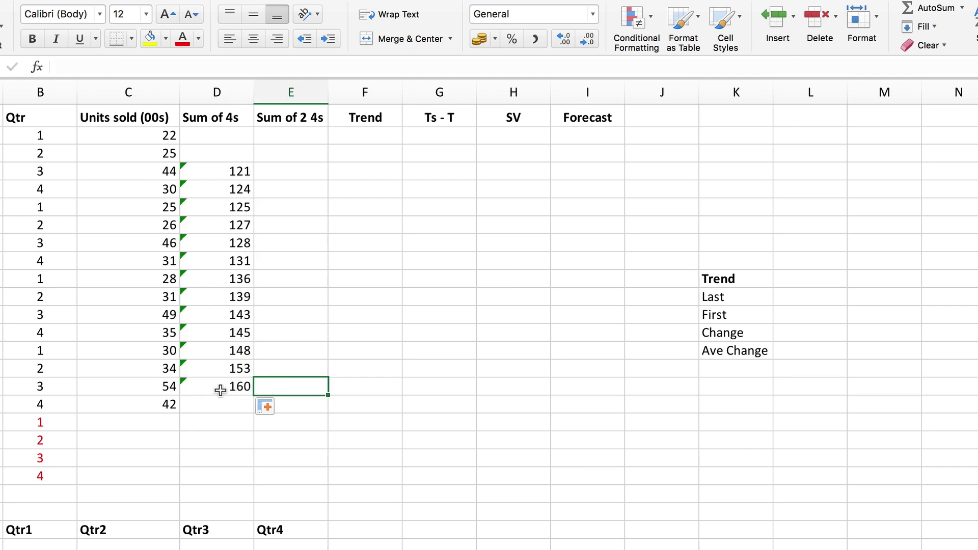
click(216, 390)
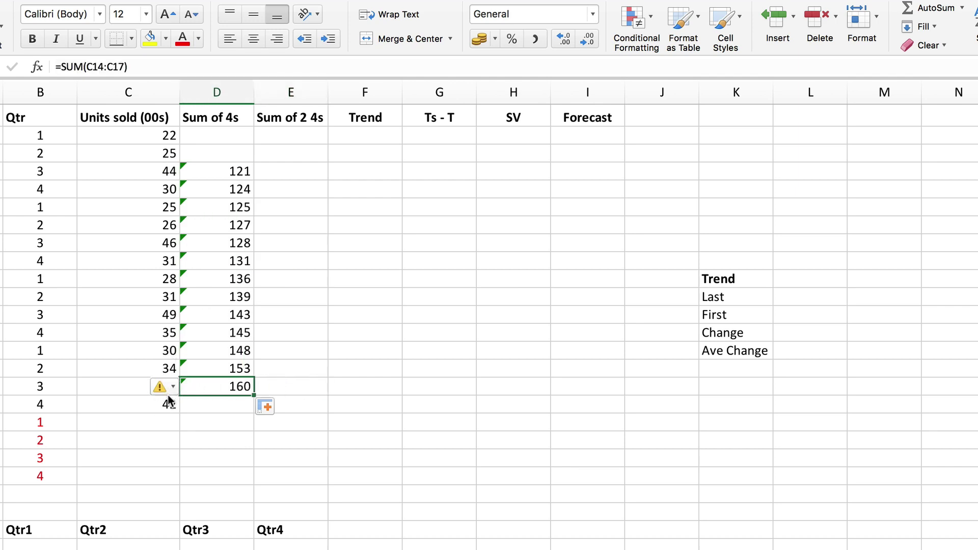
Sum D4:D5 in E4 under Sum of 2 4s and fill the formula down to E15
click(283, 176)
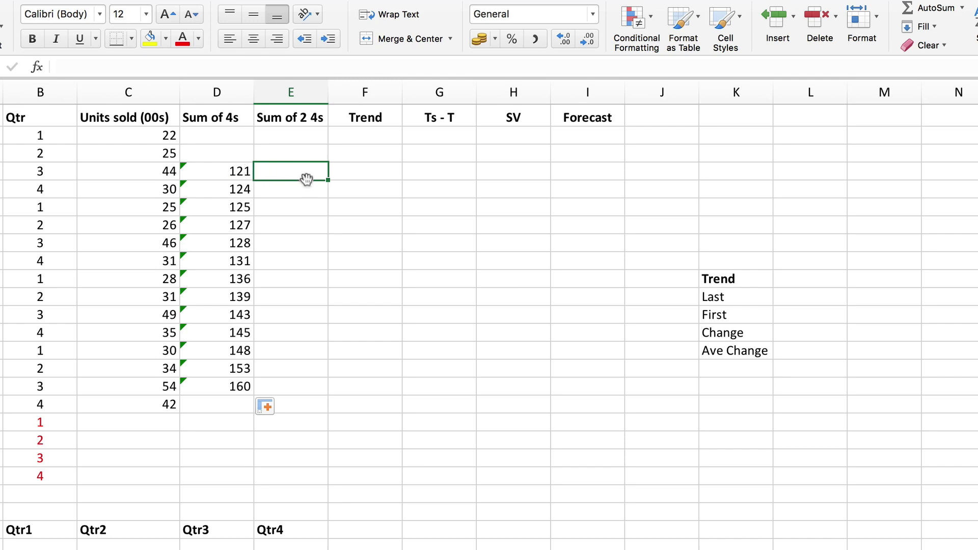
text(=sum()
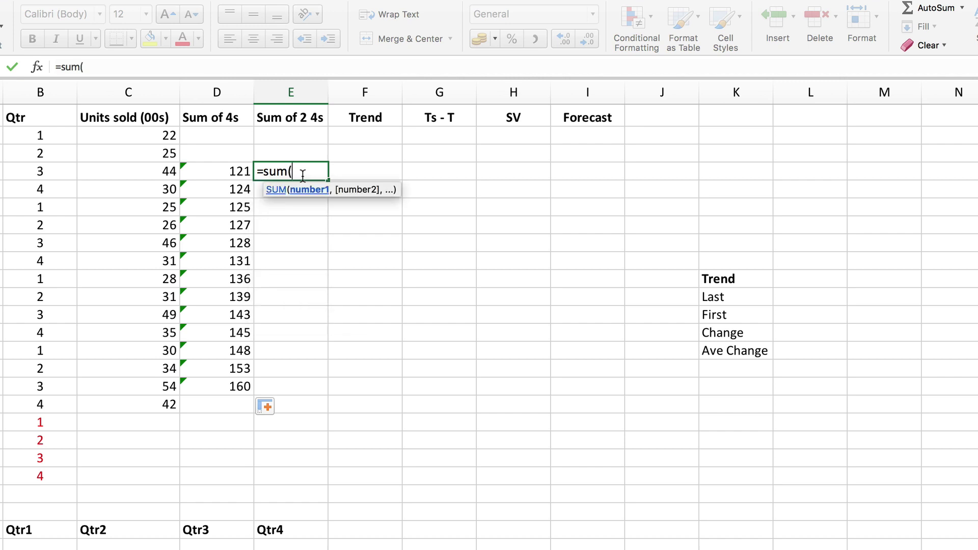
drag(226, 170, 229, 183)
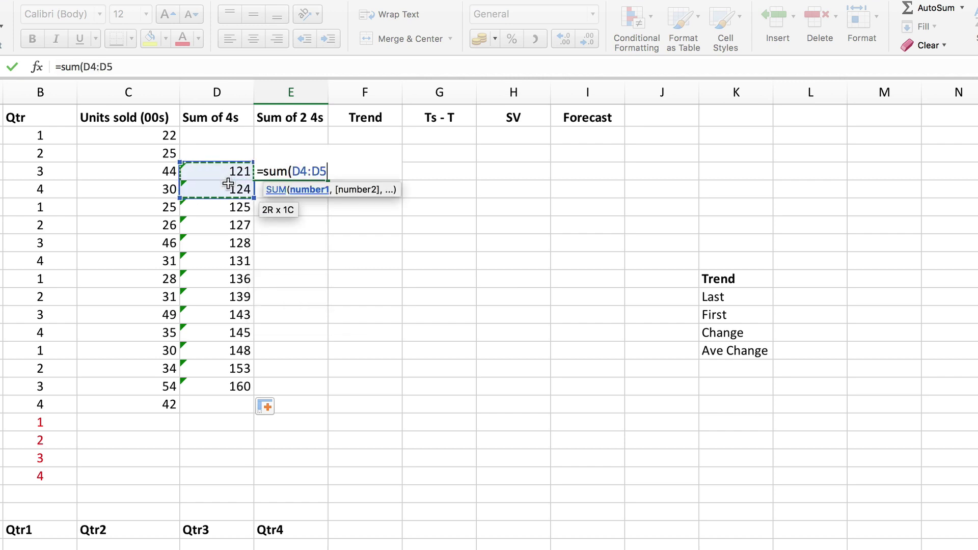
text())
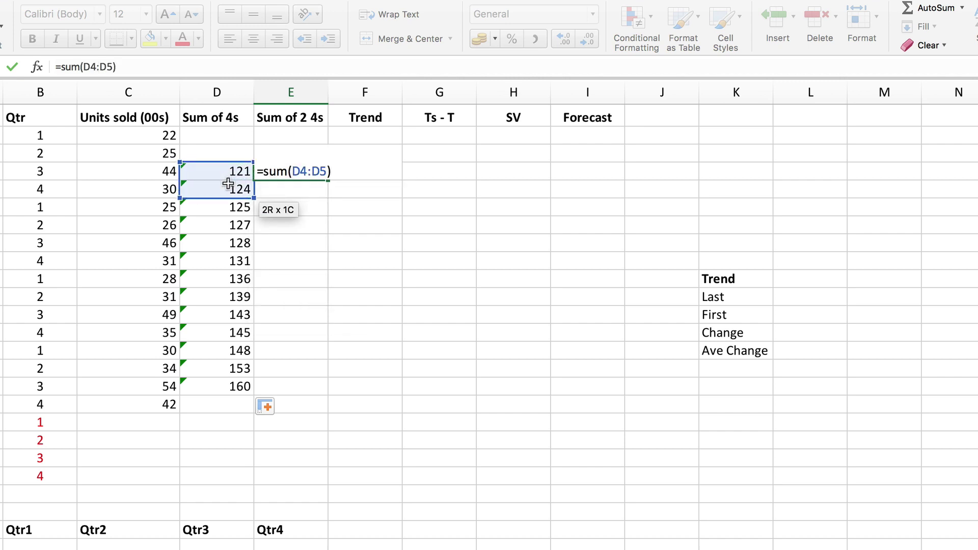
key(Return)
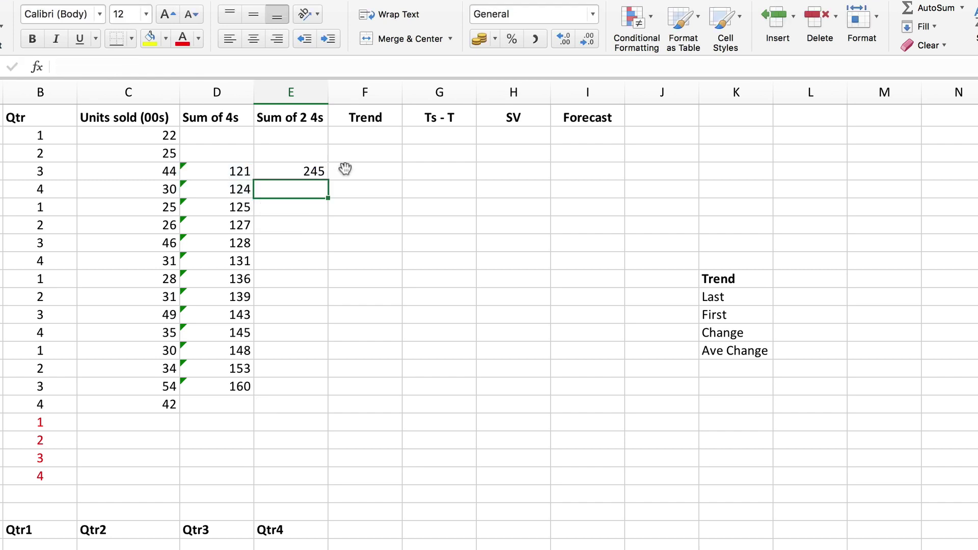
click(305, 172)
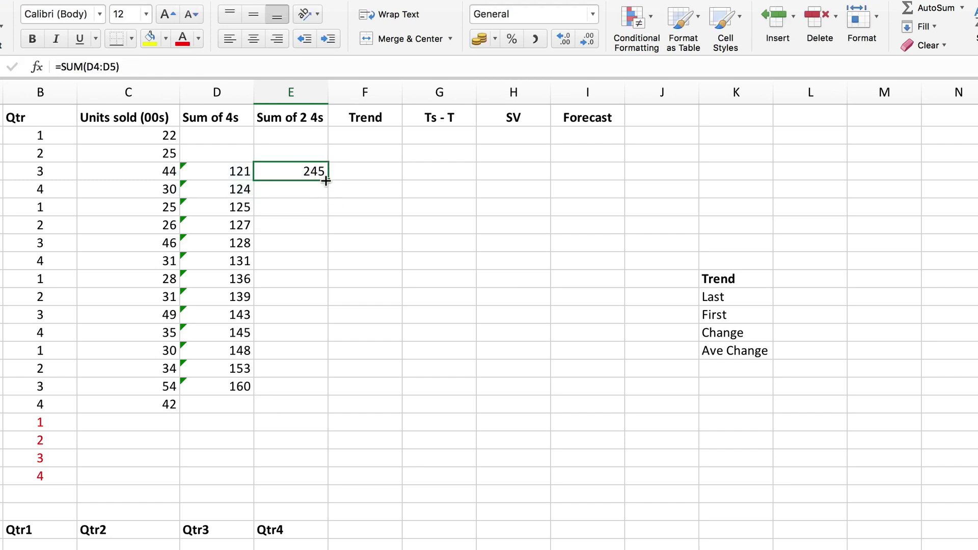
drag(326, 180, 323, 368)
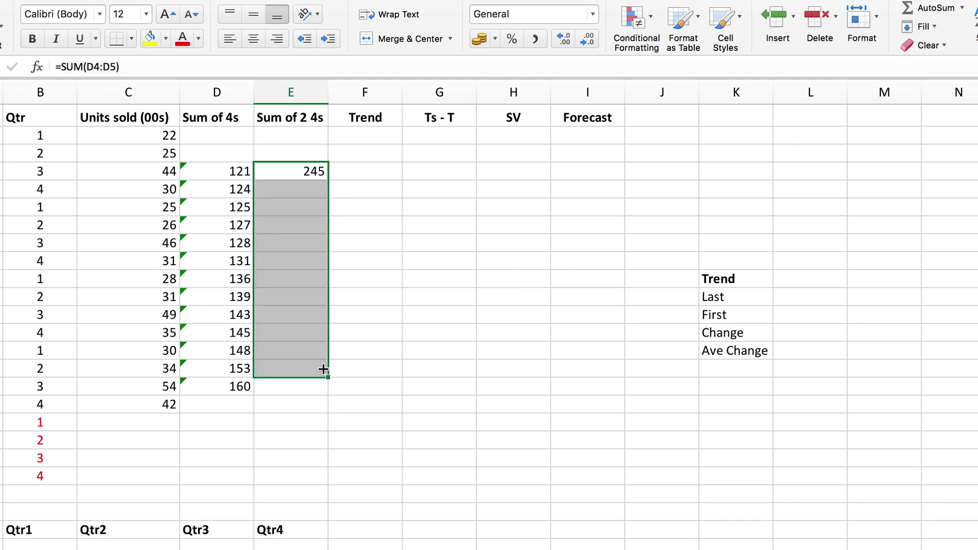
click(292, 372)
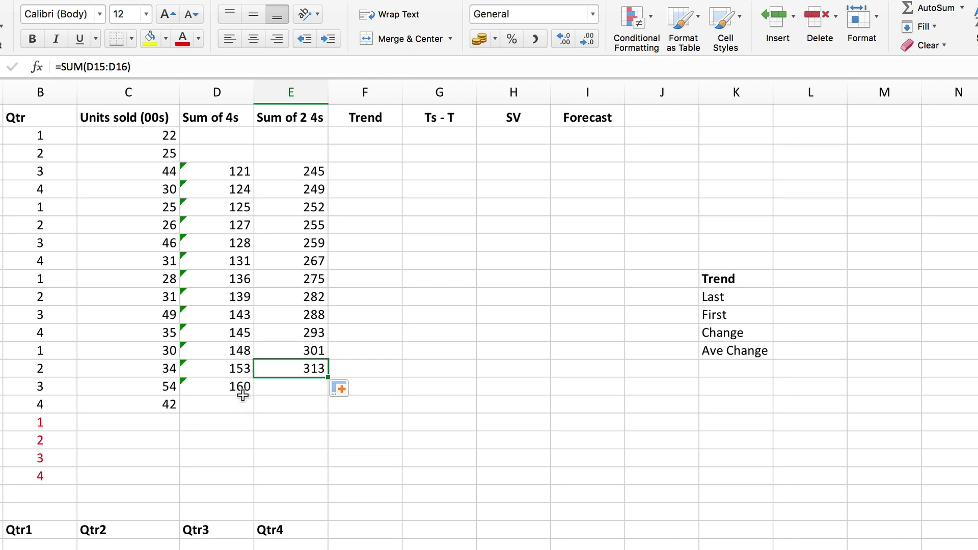
Calculate the trend in F4 as =E4/8 and fill the formula down to F15
click(365, 173)
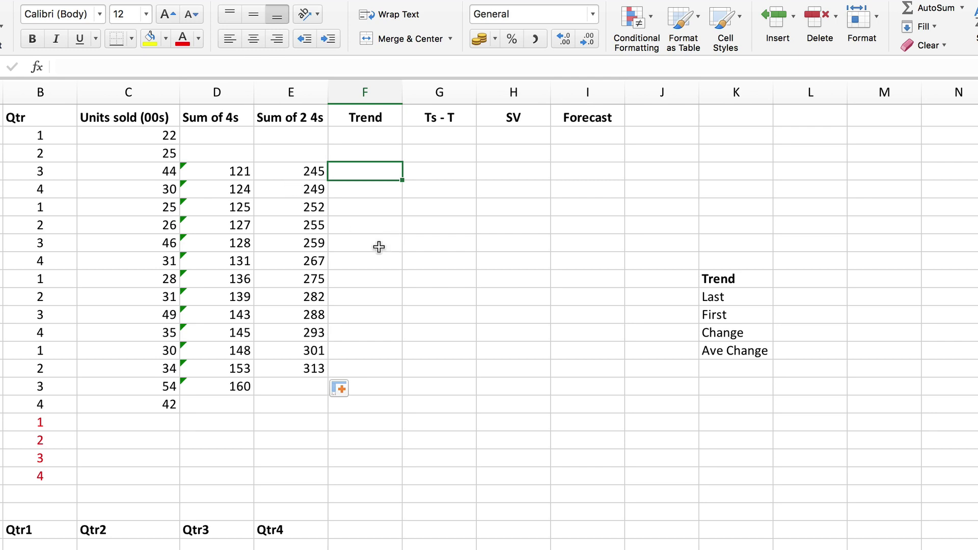
text(=)
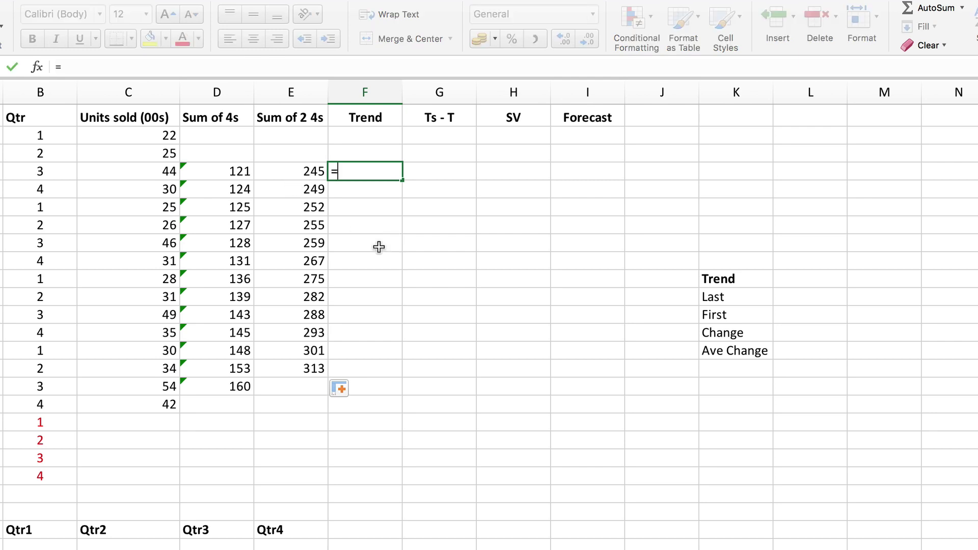
click(297, 172)
text(/8)
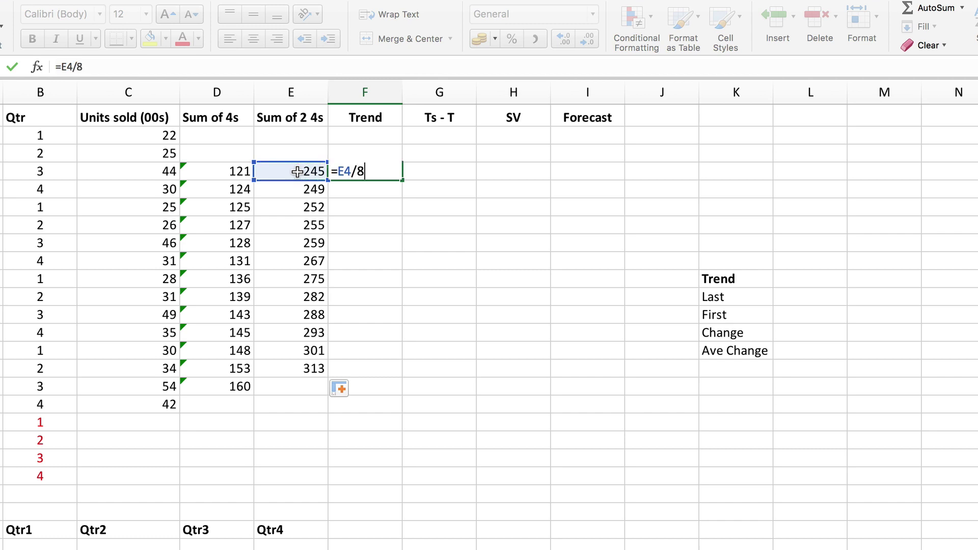
key(Return)
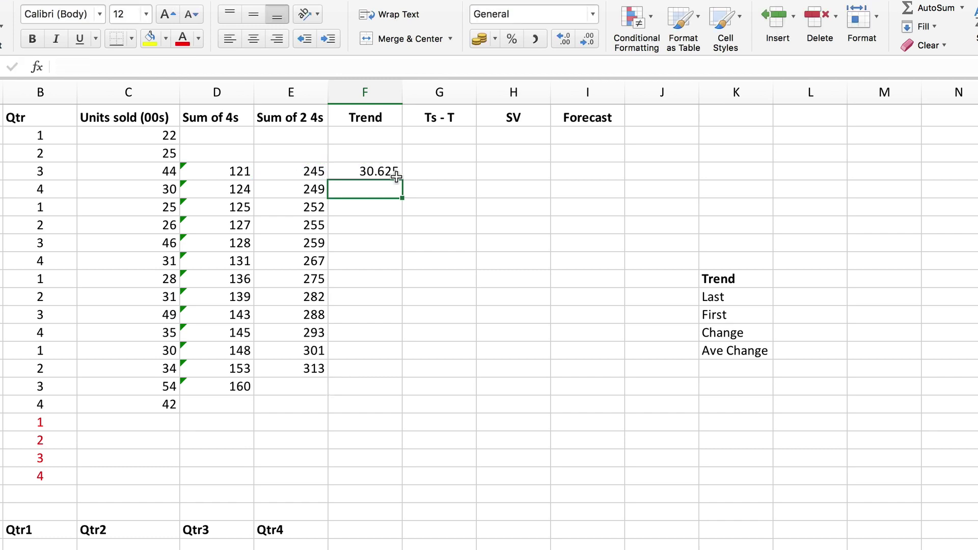
click(375, 172)
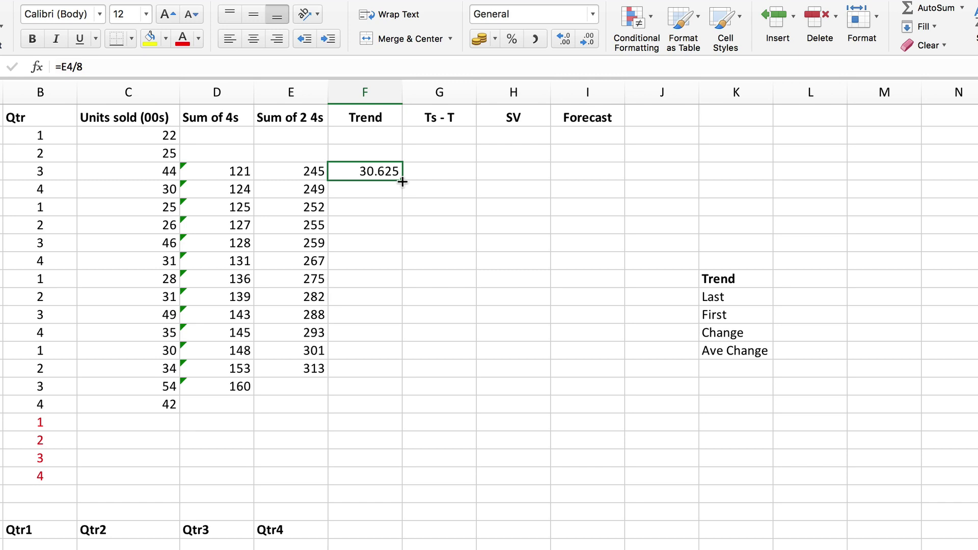
drag(402, 182, 399, 376)
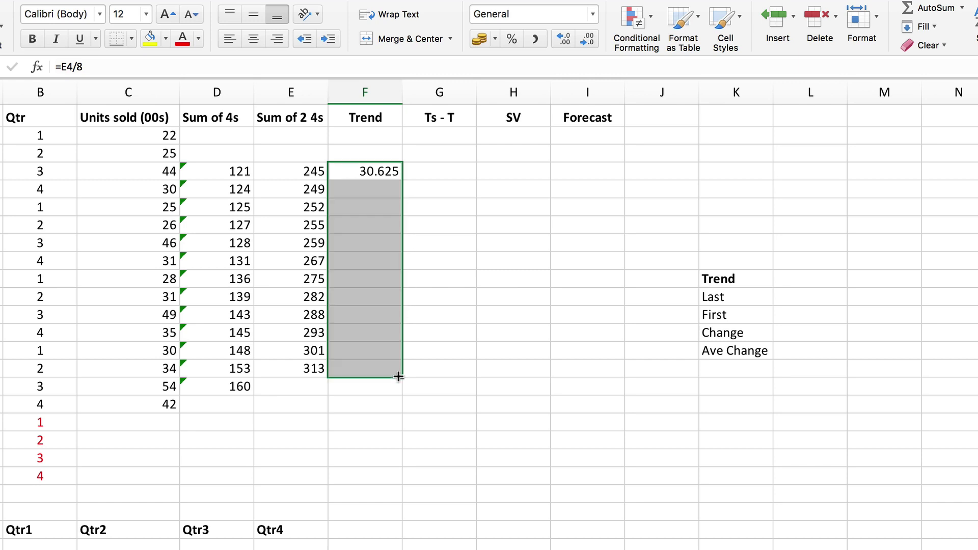
click(497, 291)
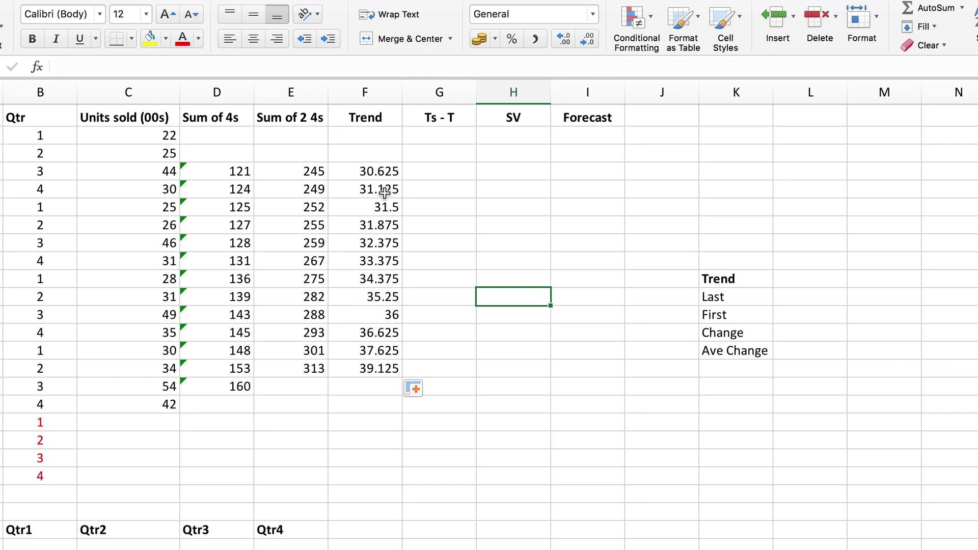
Calculate Ts - T in G4 as =C4-F4 and fill the formula down to G15
click(439, 174)
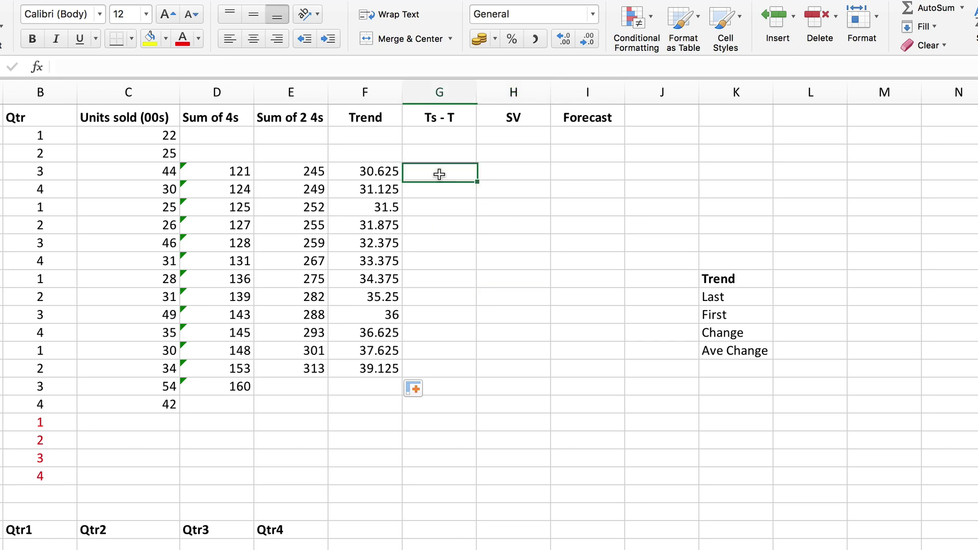
text(=)
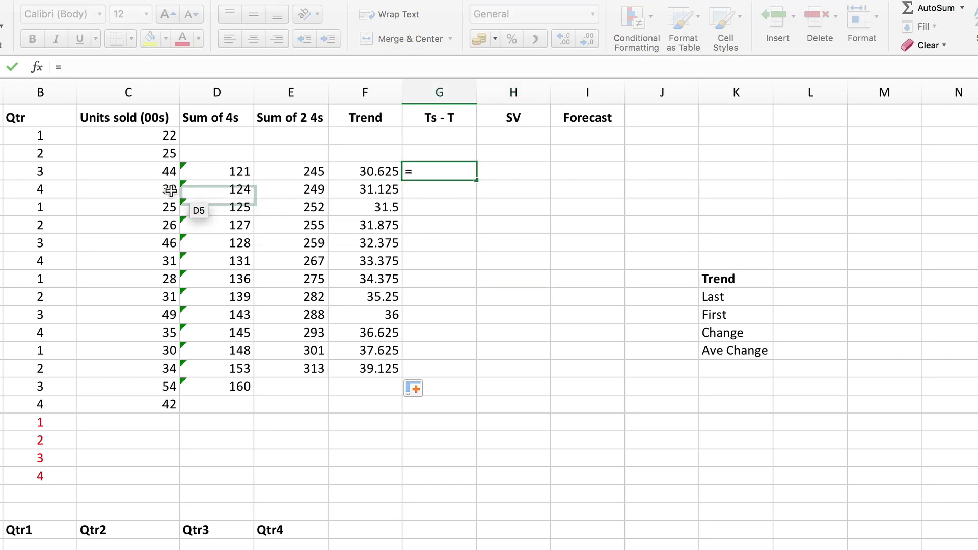
click(151, 173)
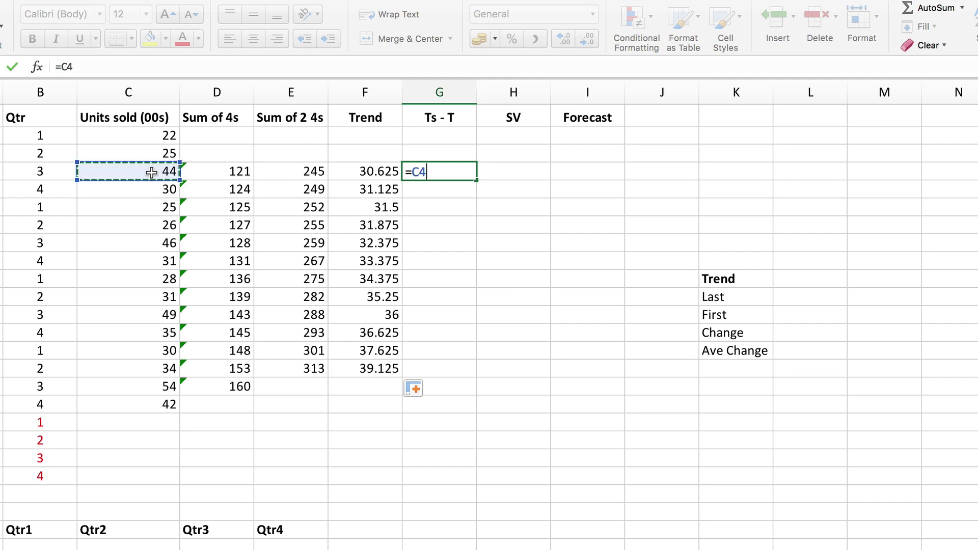
text(-)
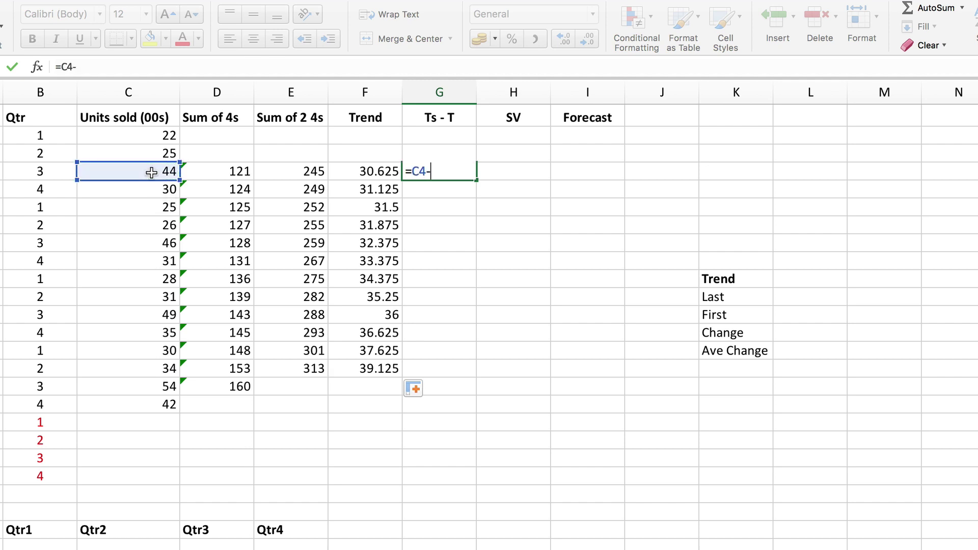
click(372, 172)
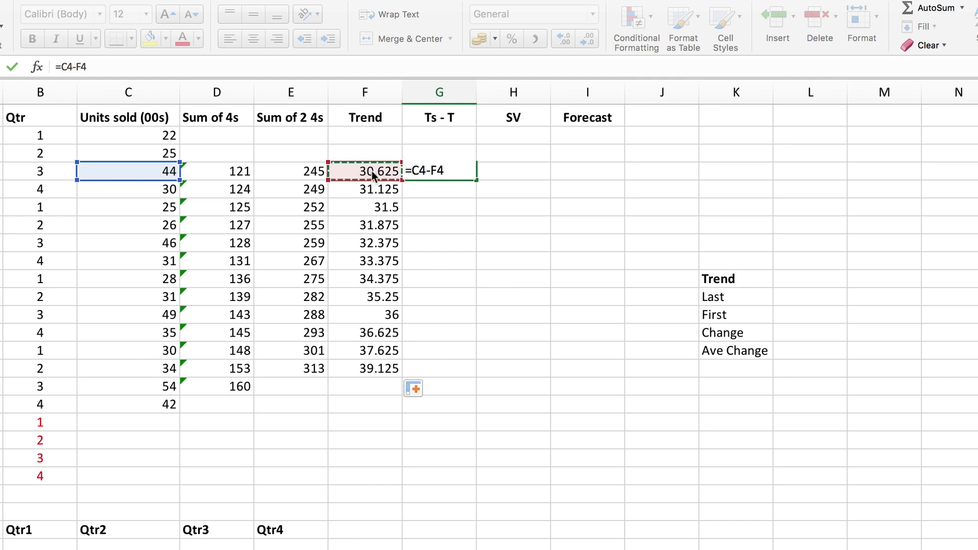
key(Return)
click(429, 169)
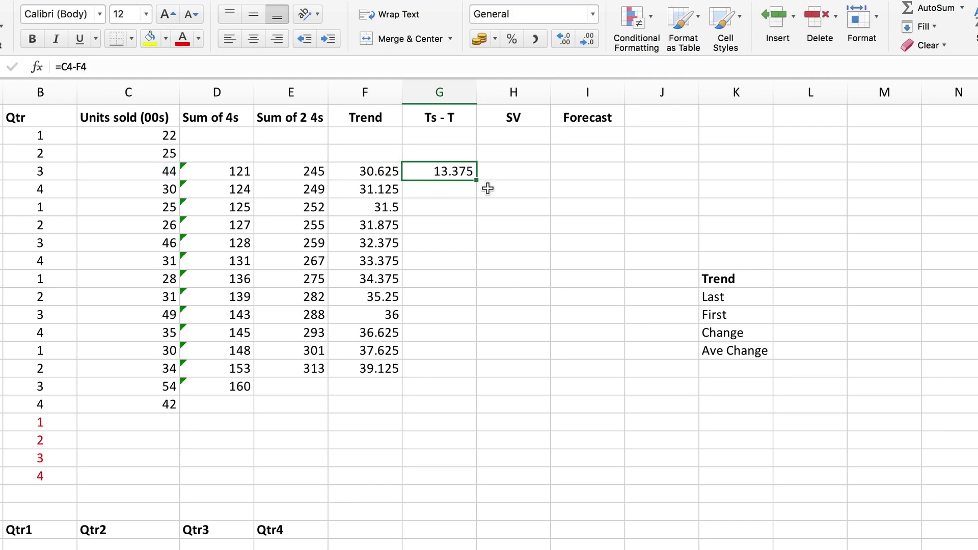
drag(477, 185, 474, 371)
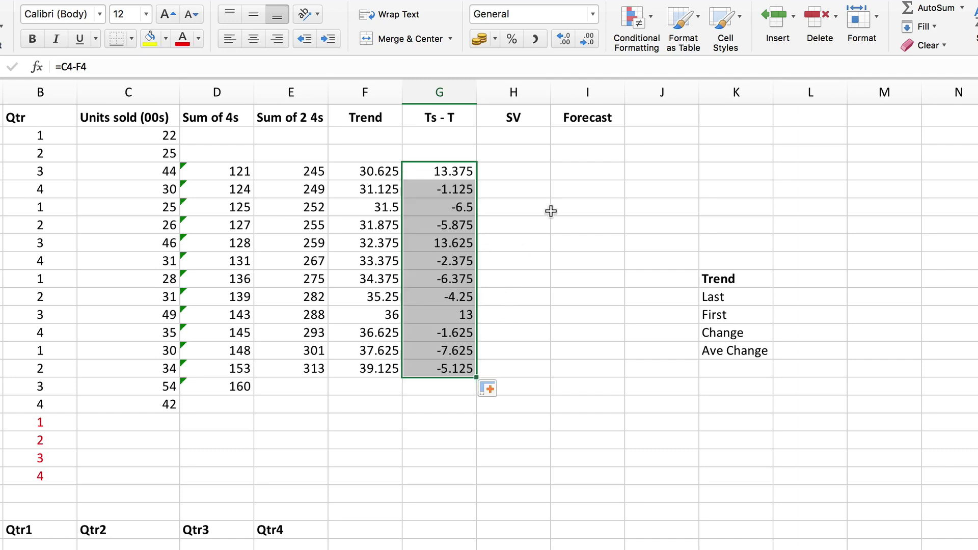
click(521, 230)
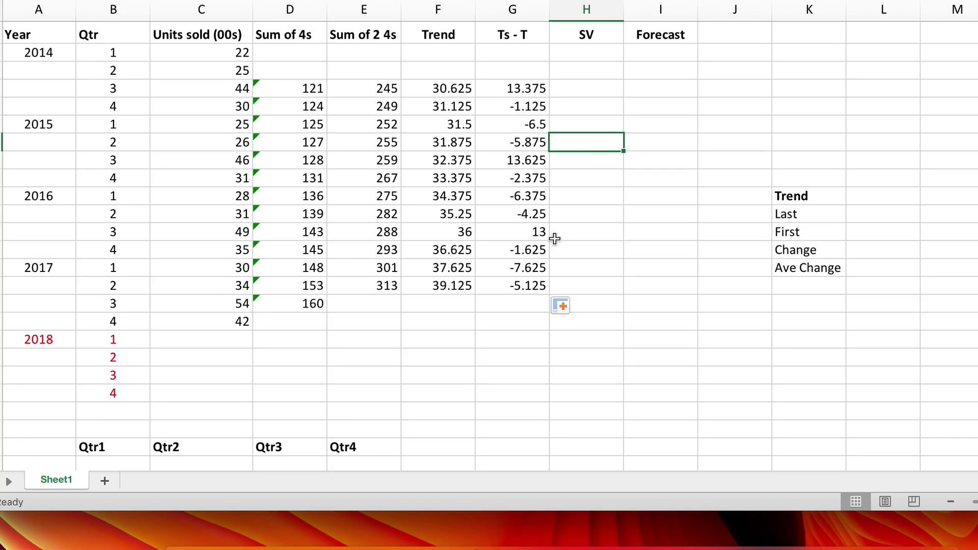
scroll(503, 331, down, 7)
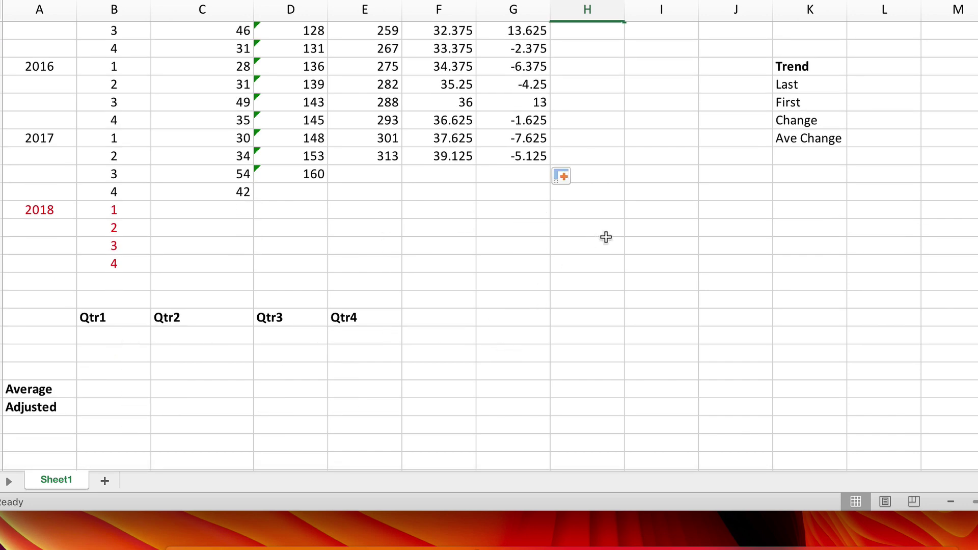
scroll(606, 236, up, 7)
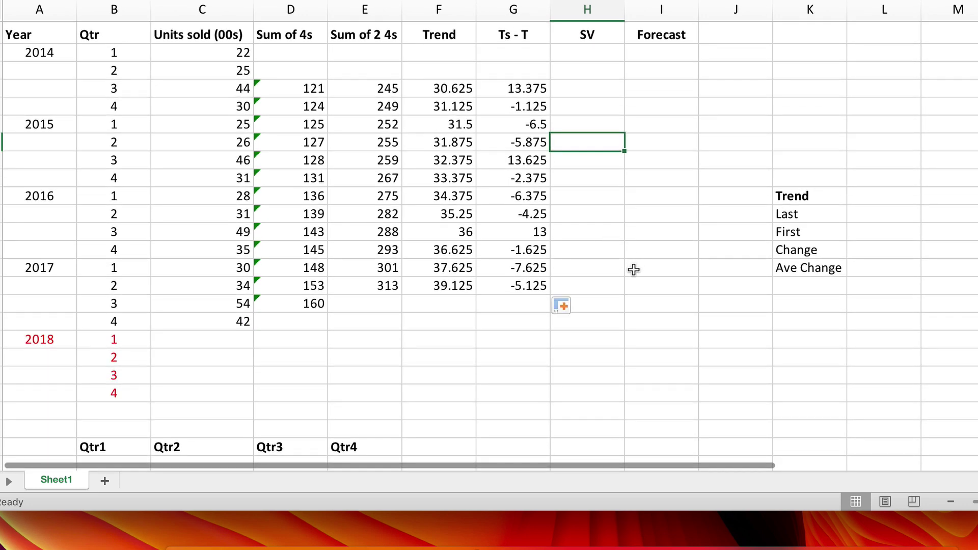
Copy the three quarter 1 Ts - T values from G6, G10 and G14 into B25:B27 under Qtr1
scroll(633, 270, down, 1)
scroll(633, 269, up, 1)
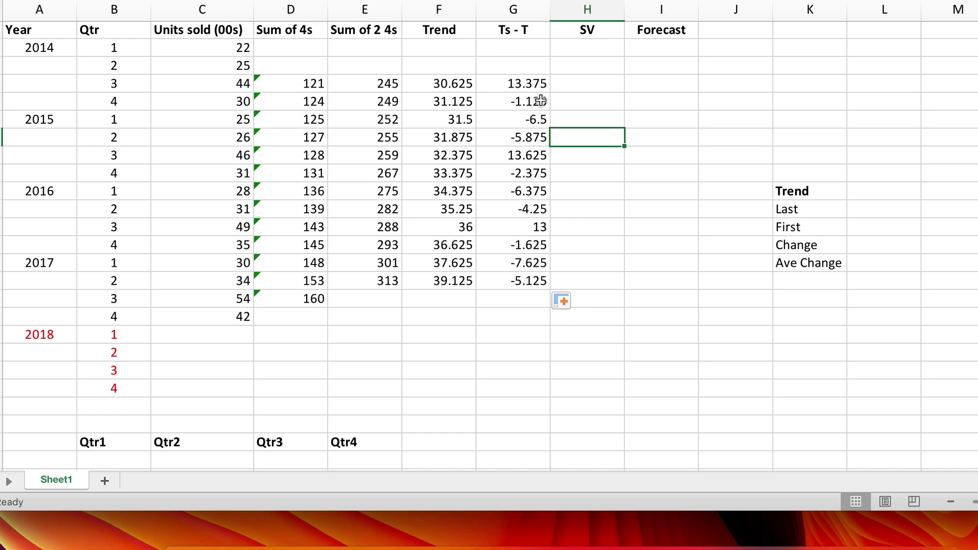
click(520, 119)
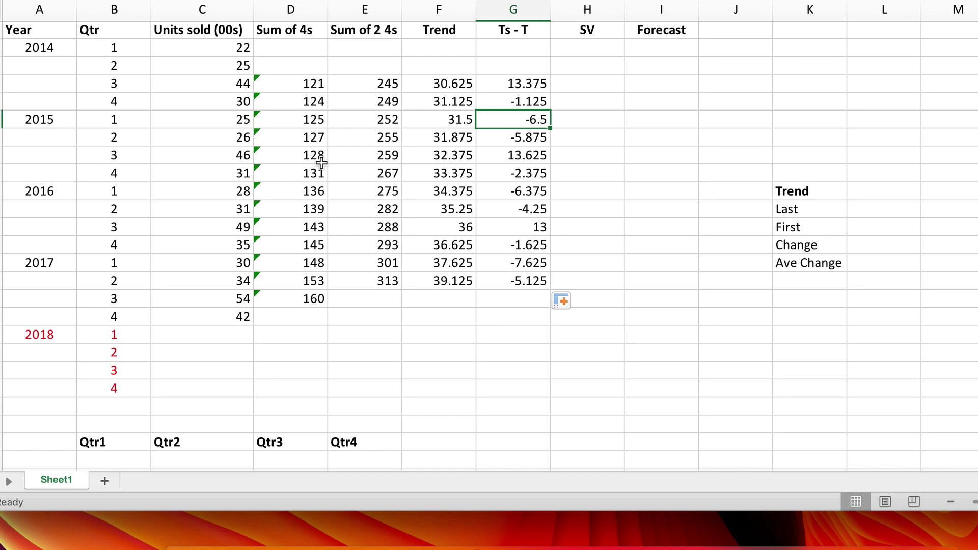
ctrl+click(515, 190)
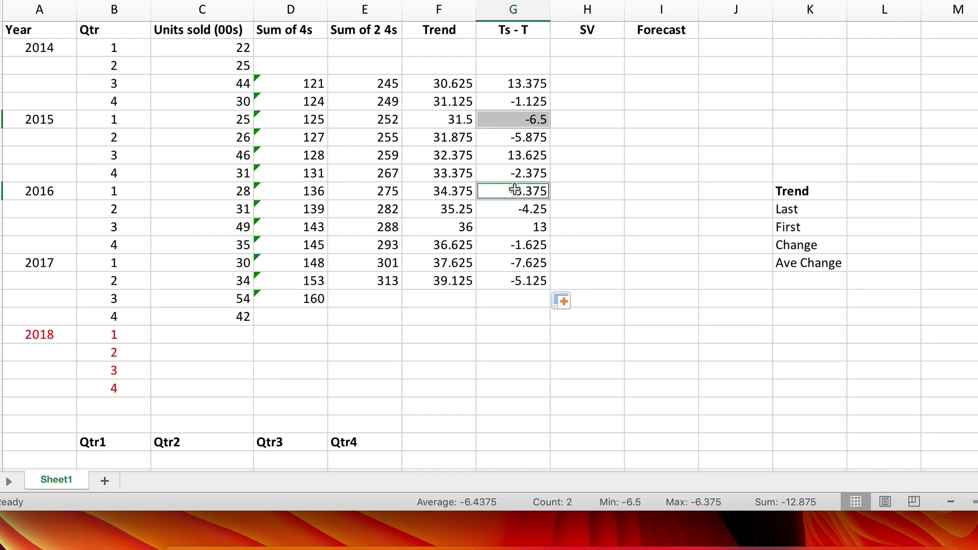
ctrl+click(525, 264)
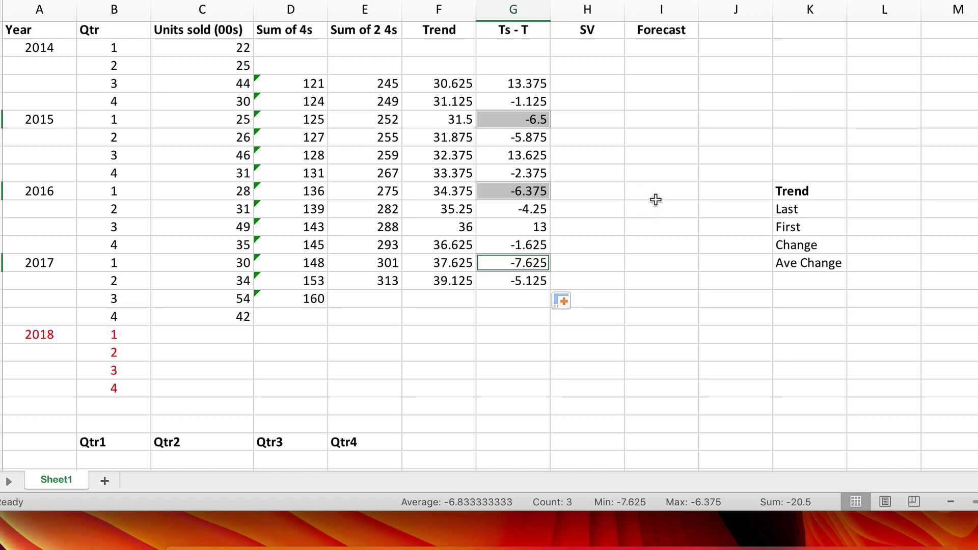
key(super+c)
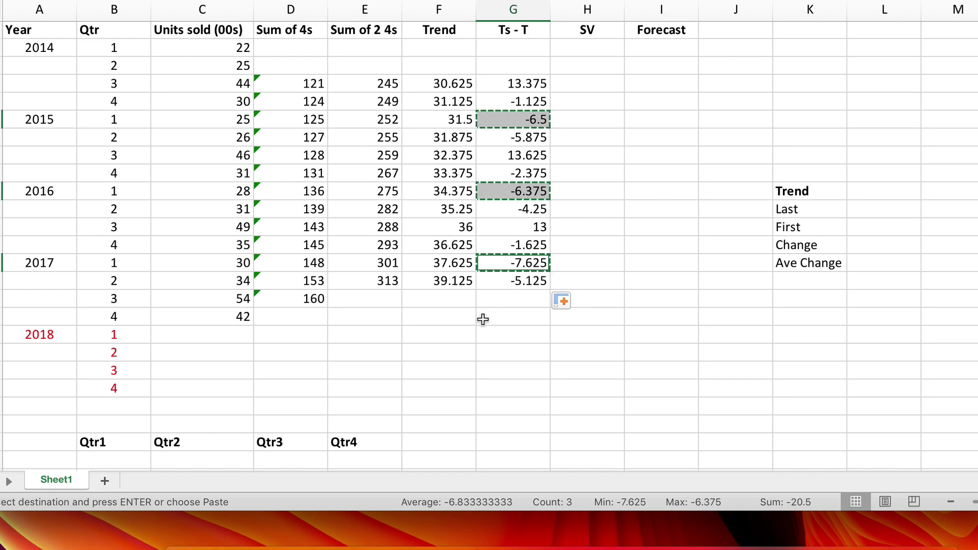
scroll(483, 319, down, 5)
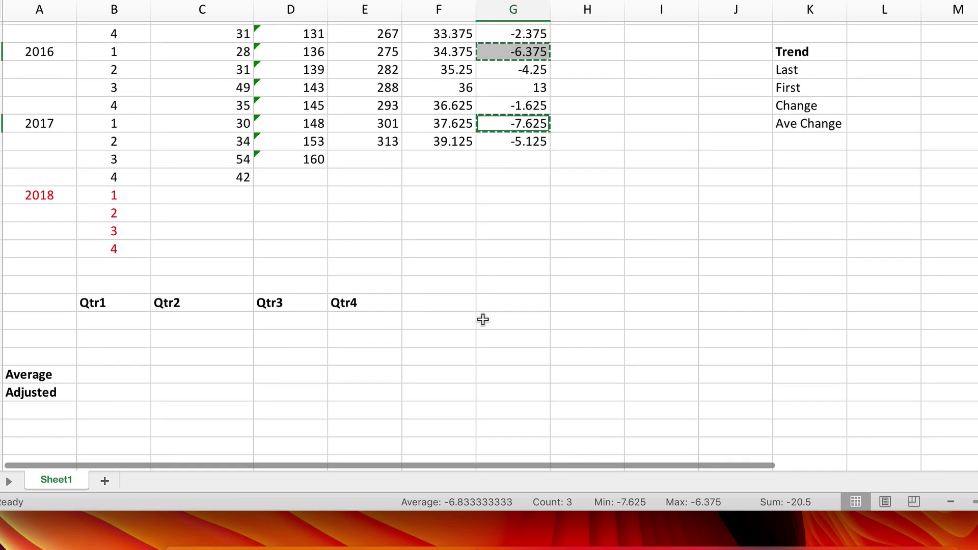
scroll(483, 320, down, 2)
click(125, 277)
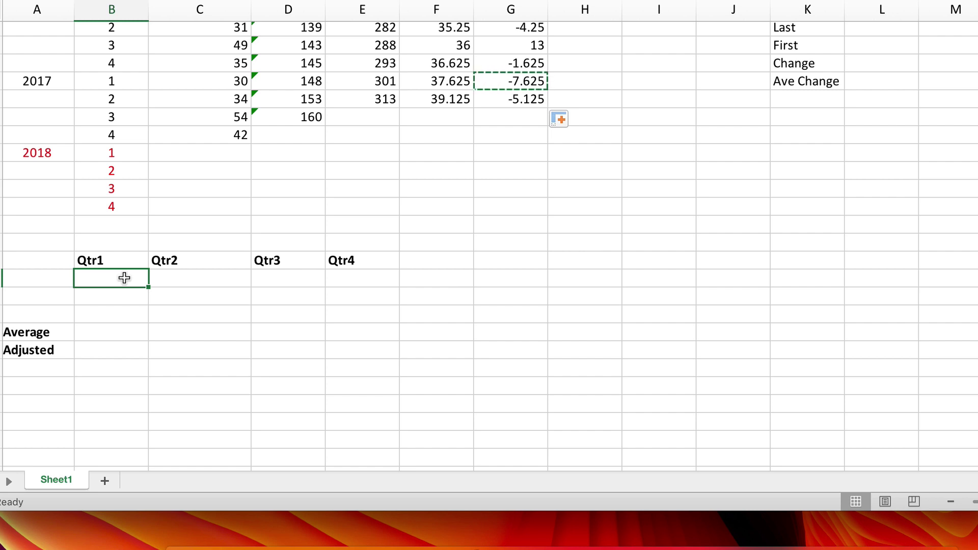
key(ctrl+v)
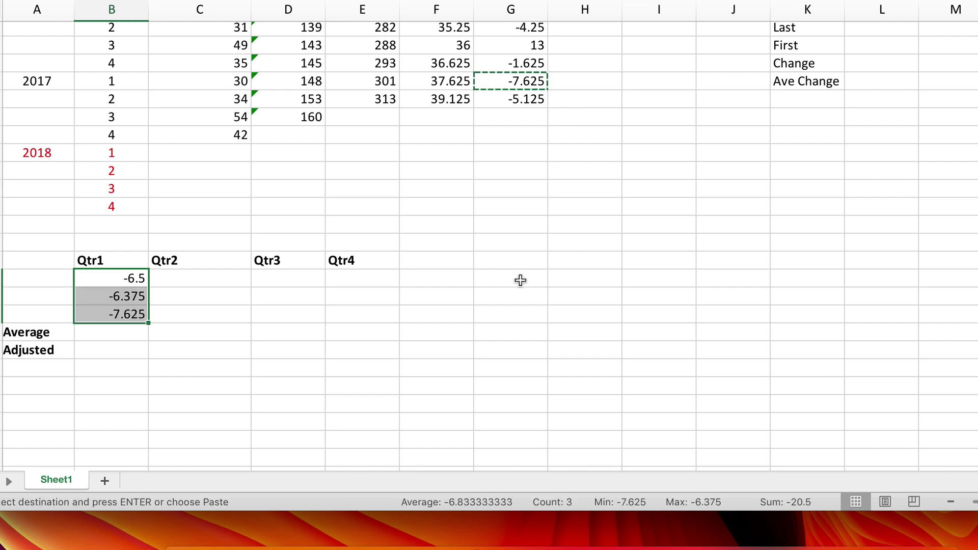
key(Escape)
Copy the three quarter 2 Ts - T values from G7, G11 and G15 into C25:C27 under Qtr2
scroll(548, 211, up, 4)
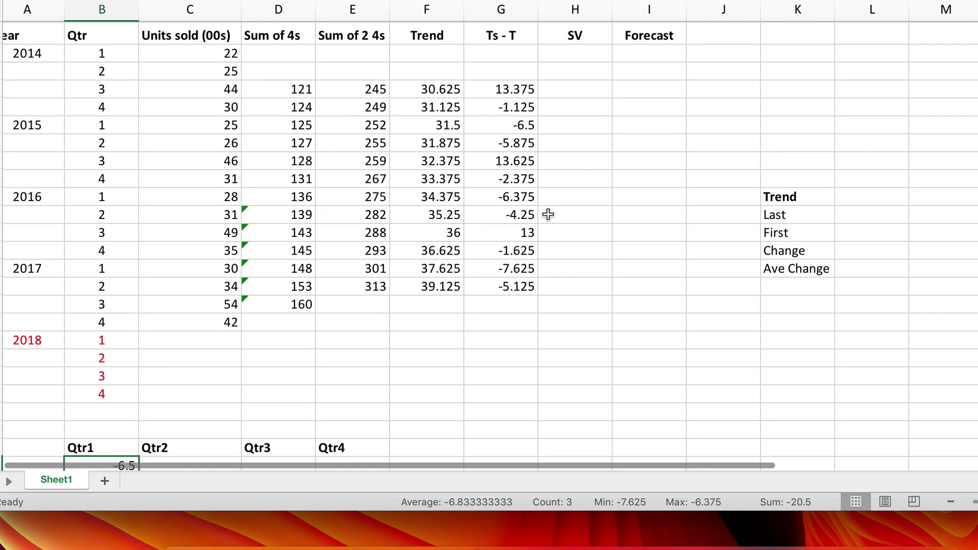
click(493, 144)
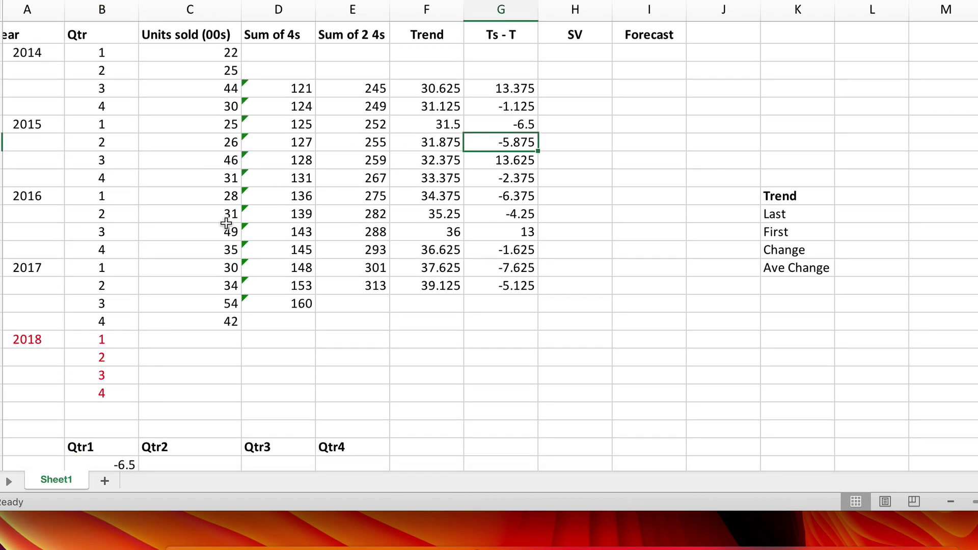
super+click(494, 215)
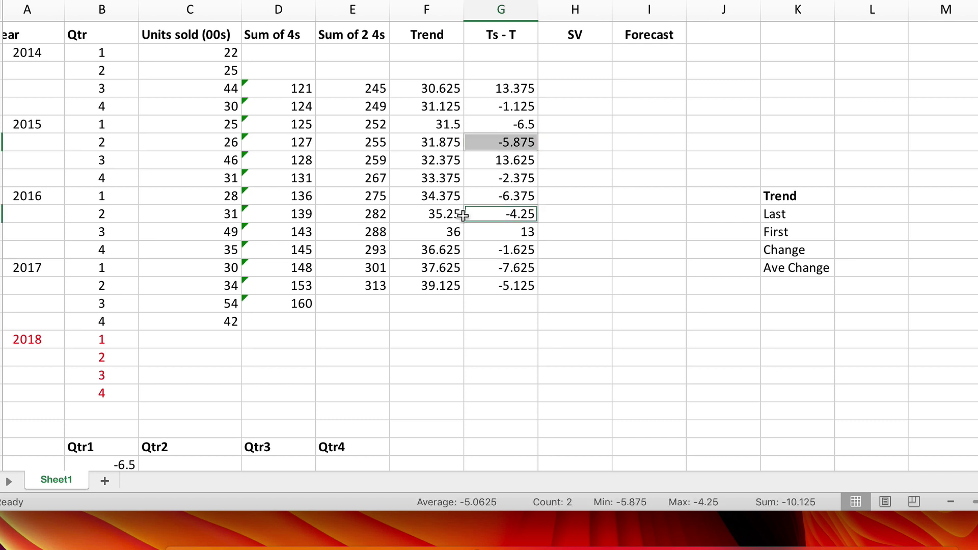
ctrl+click(500, 286)
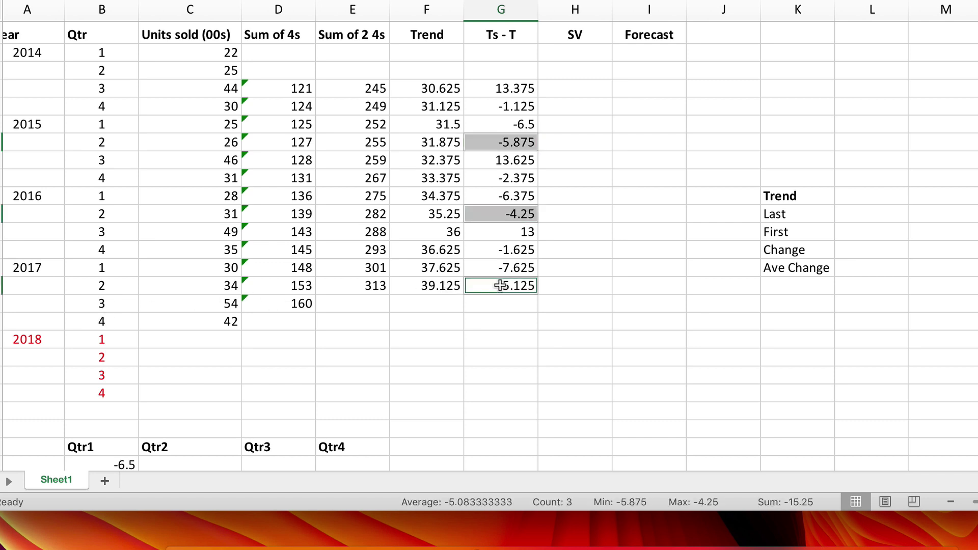
key(super+c)
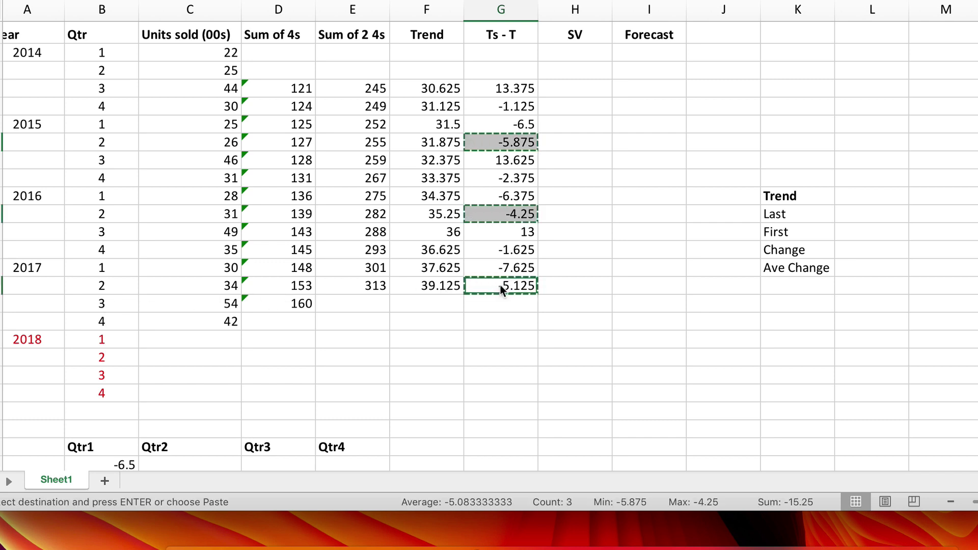
scroll(445, 308, down, 3)
click(210, 304)
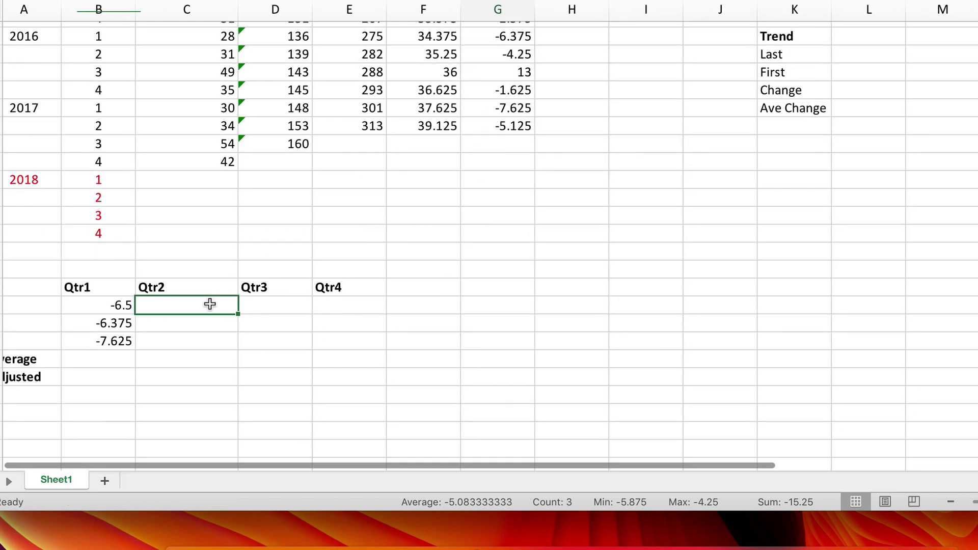
key(super+v)
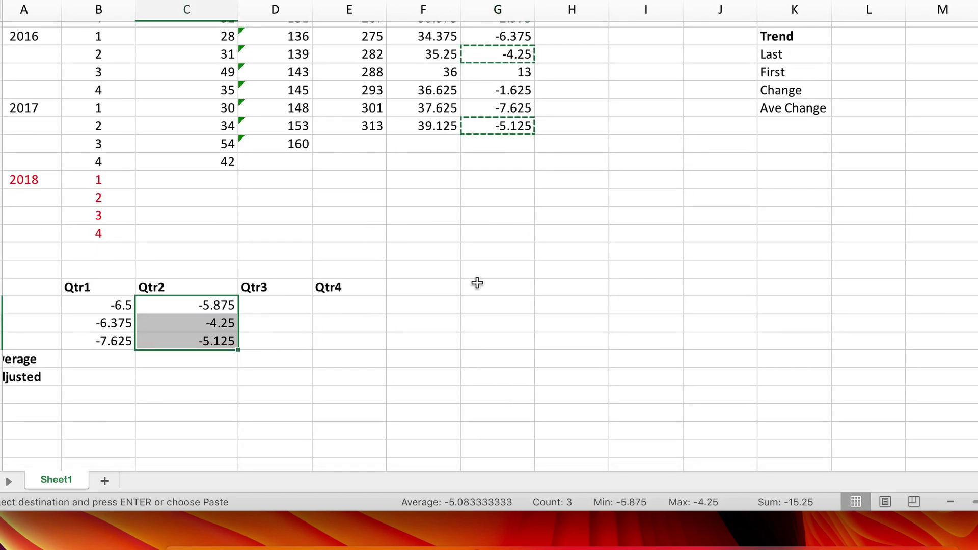
scroll(475, 282, up, 5)
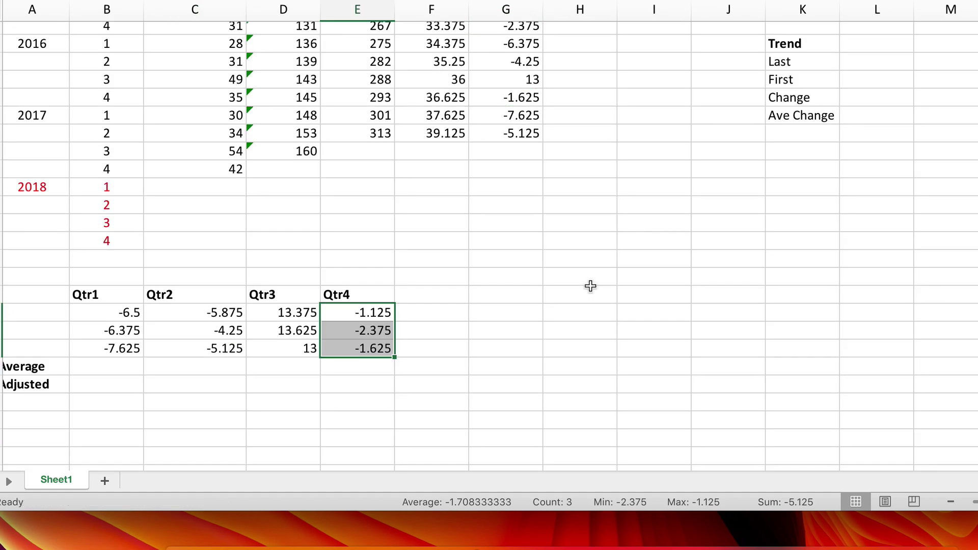
Average B25:B27 in B28 of the Average row and fill the formula across to E28 for all four quarters
scroll(590, 286, down, 2)
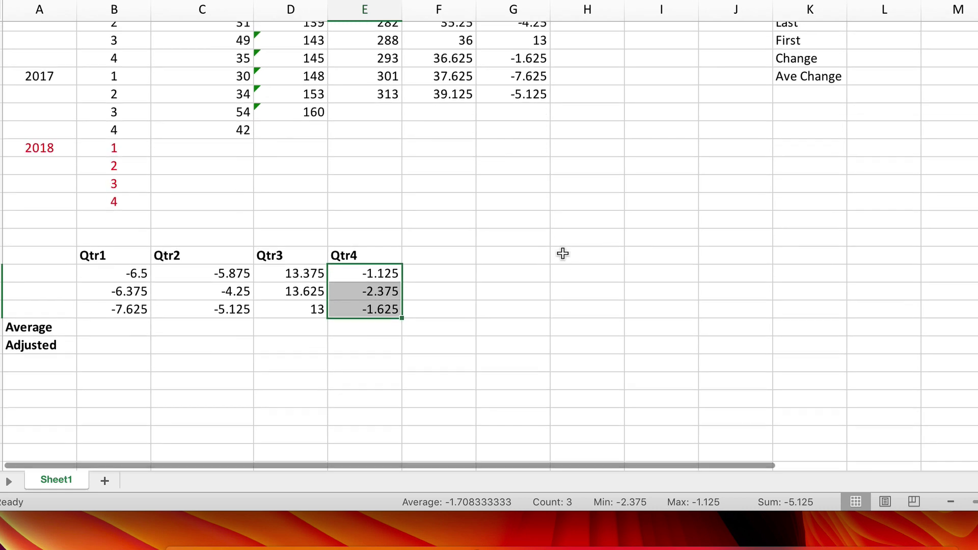
click(379, 347)
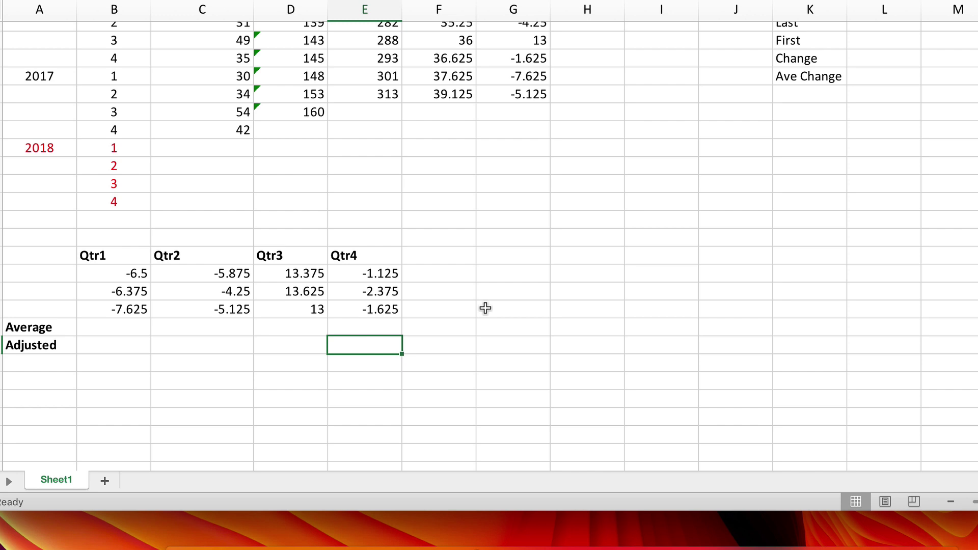
click(124, 331)
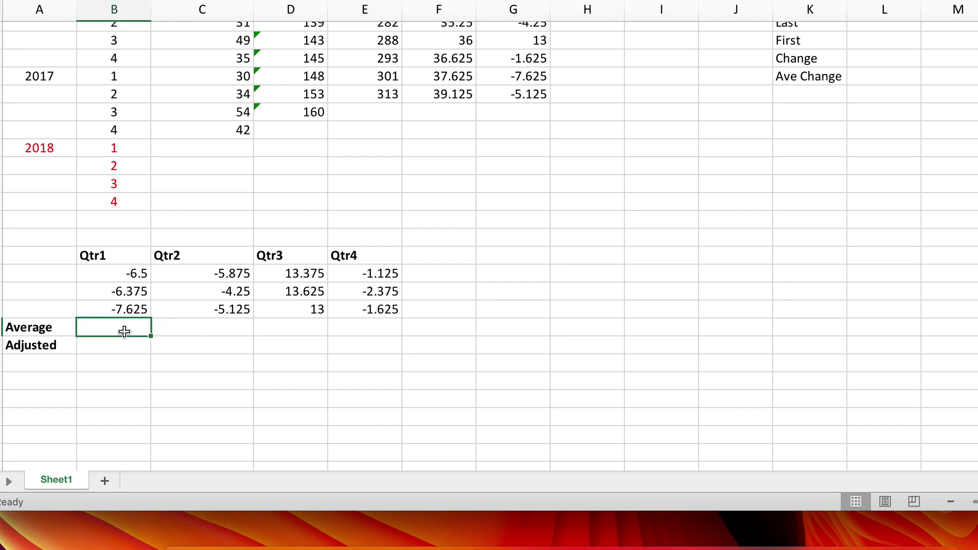
text(=ave)
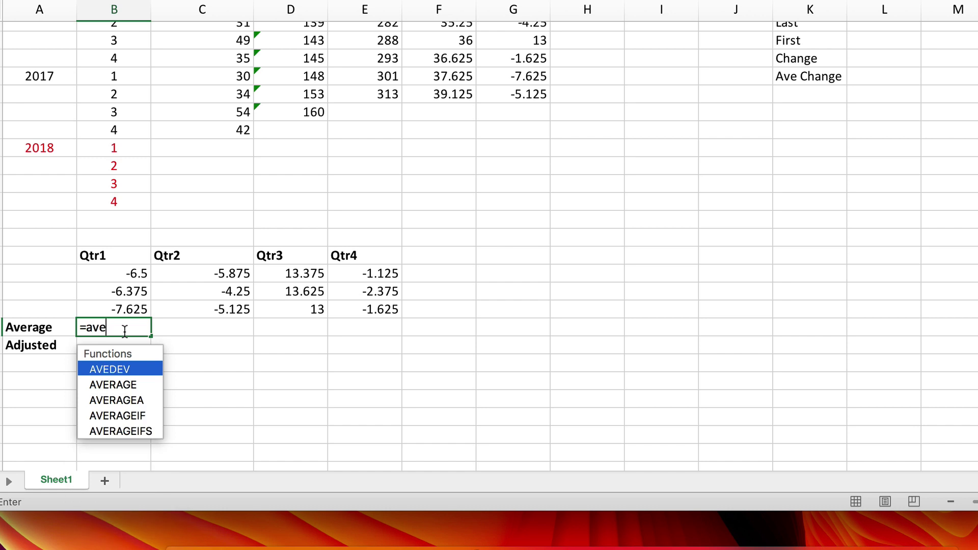
text(rage()
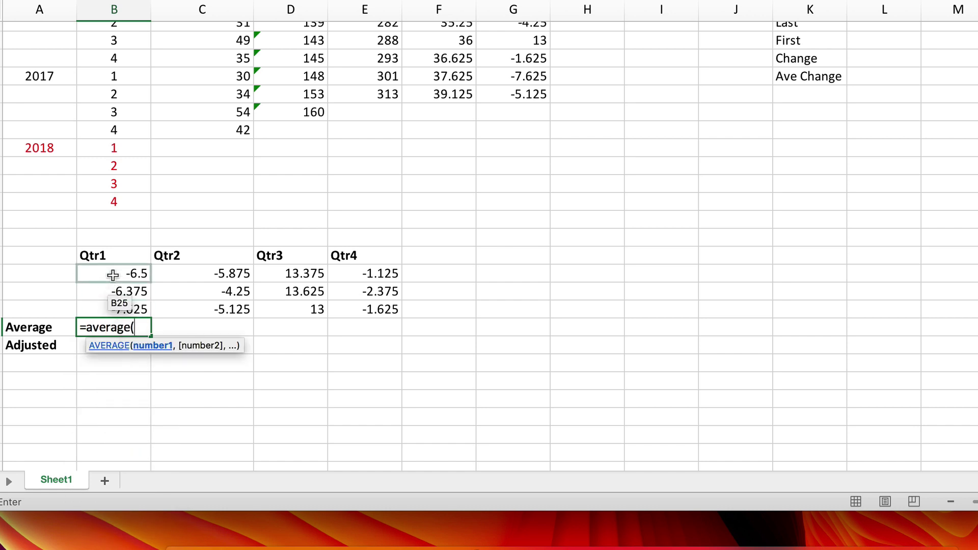
drag(113, 275, 112, 305)
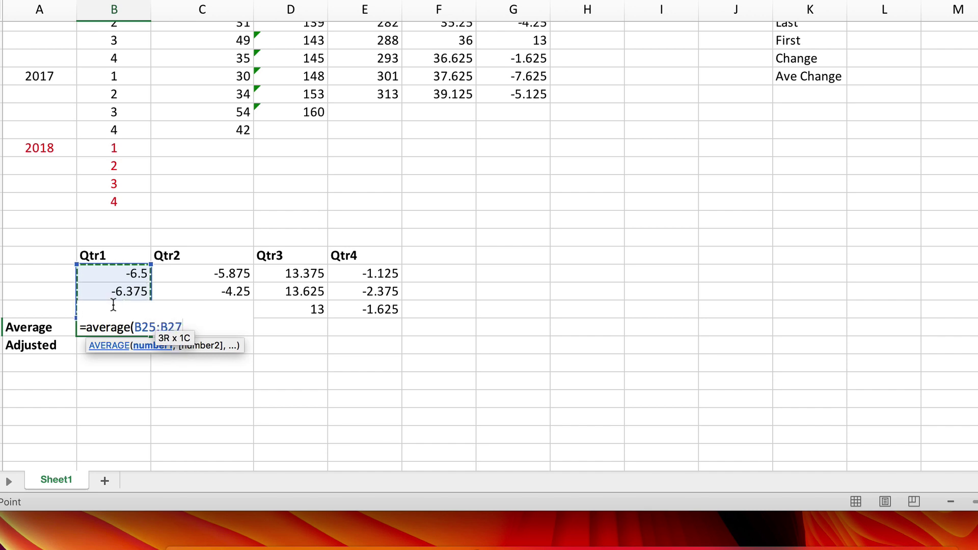
drag(112, 304, 113, 305)
key(Return)
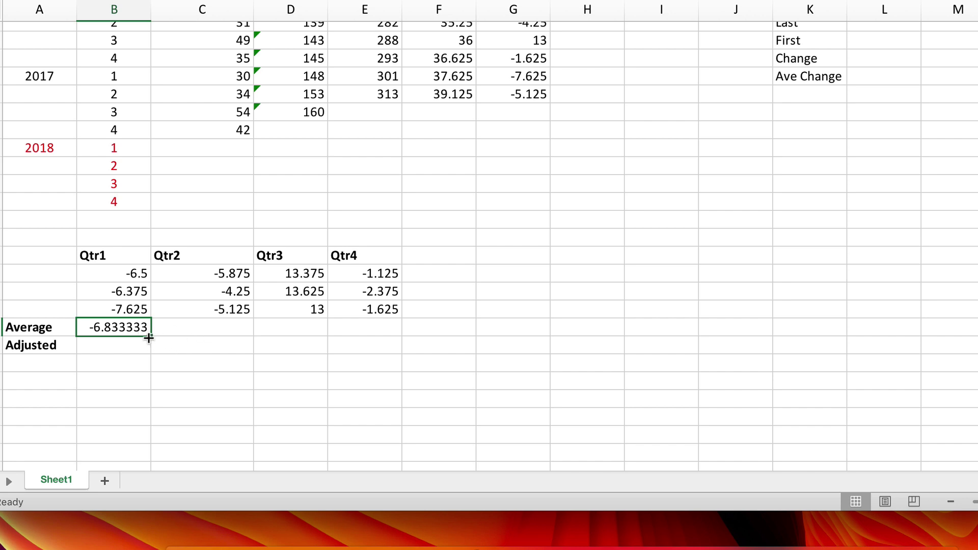
drag(148, 338, 371, 338)
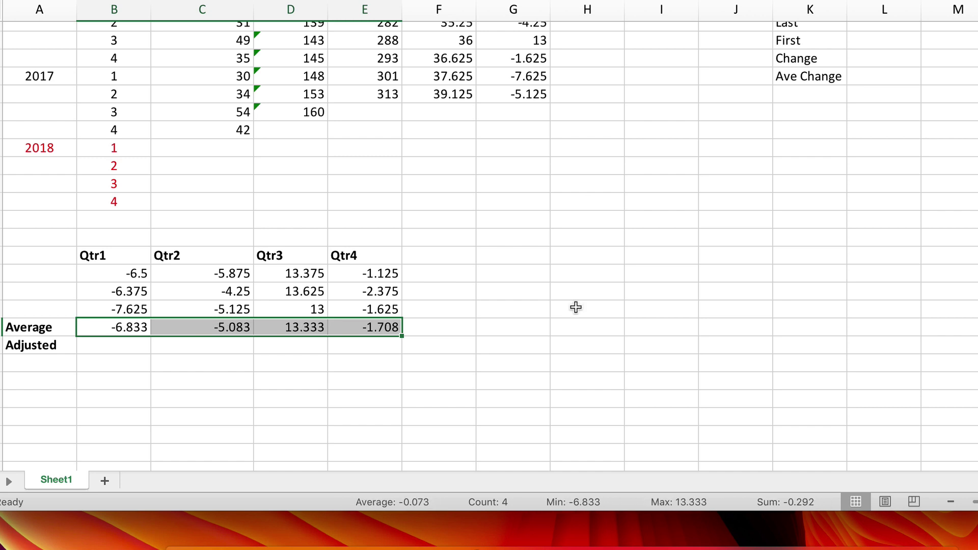
Total the four quarterly averages in F28 with =sum(B28:E28)
click(554, 325)
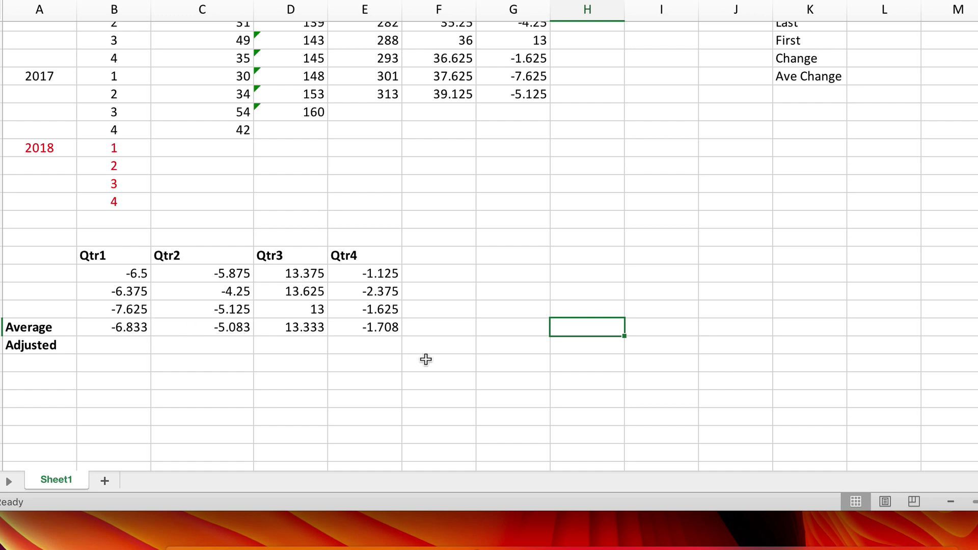
click(449, 330)
text(=sum()
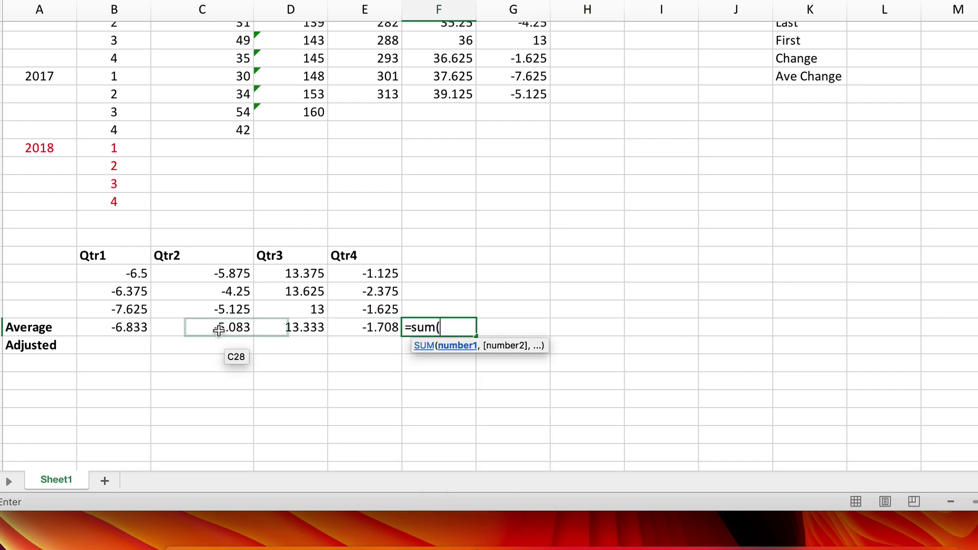
drag(140, 326, 357, 325)
text())
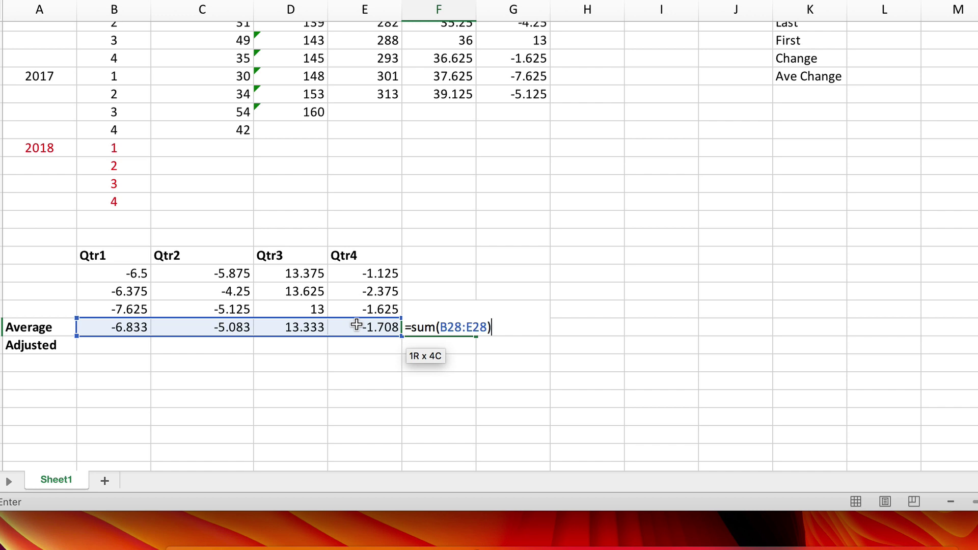
key(Return)
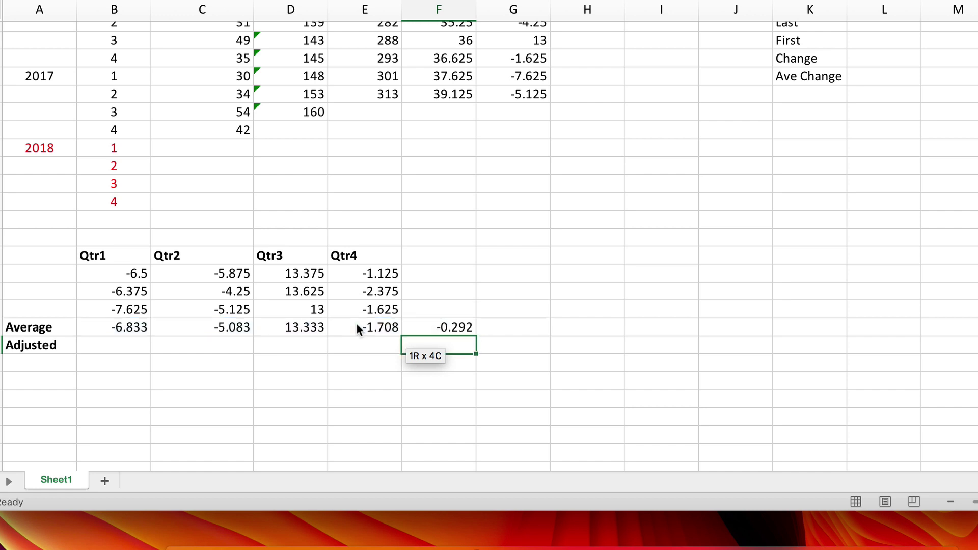
Divide the total of the averages by four in G28 with =F28/4
click(439, 327)
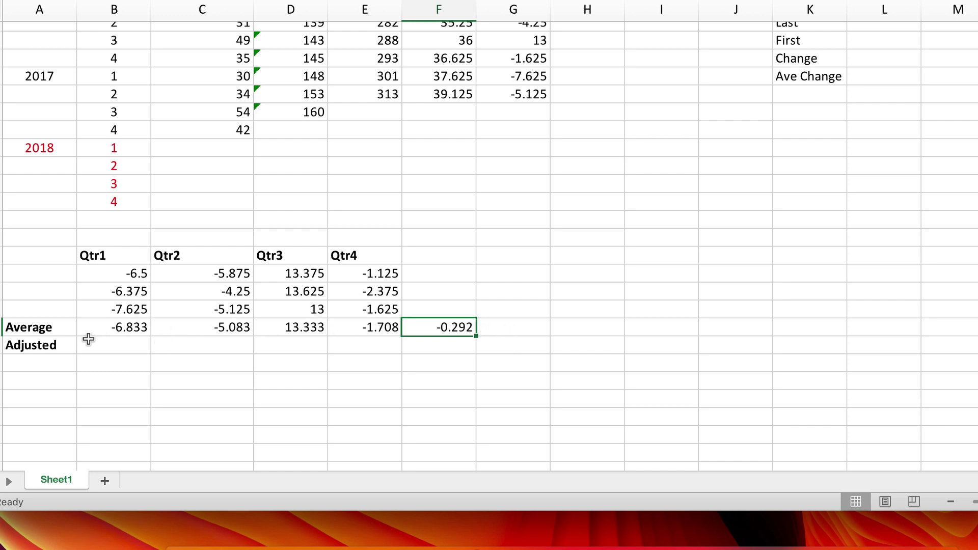
click(506, 329)
text(=)
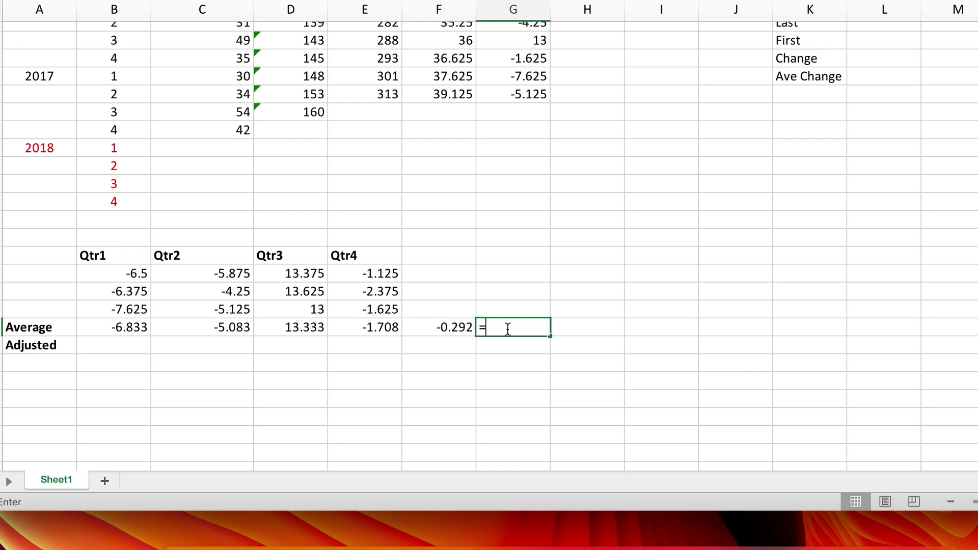
click(464, 326)
text(/4)
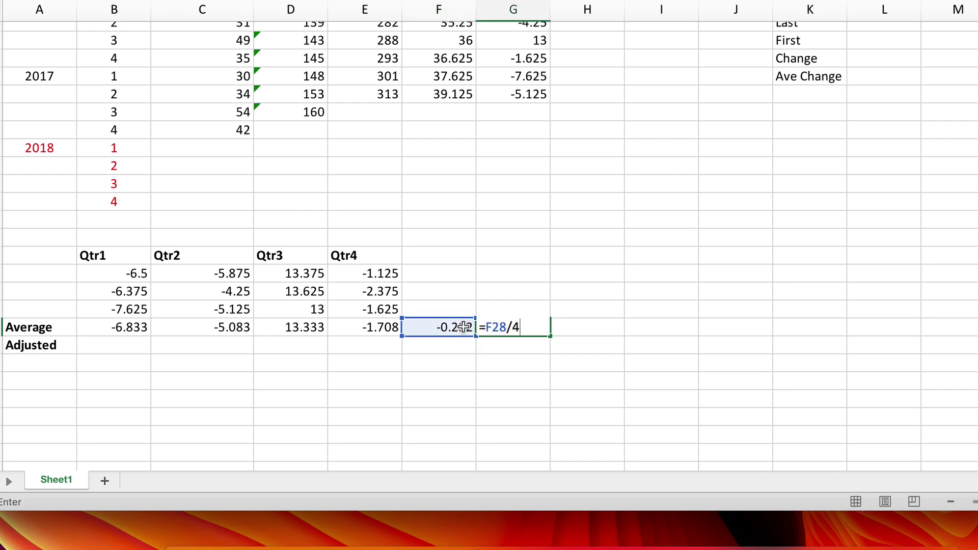
key(Return)
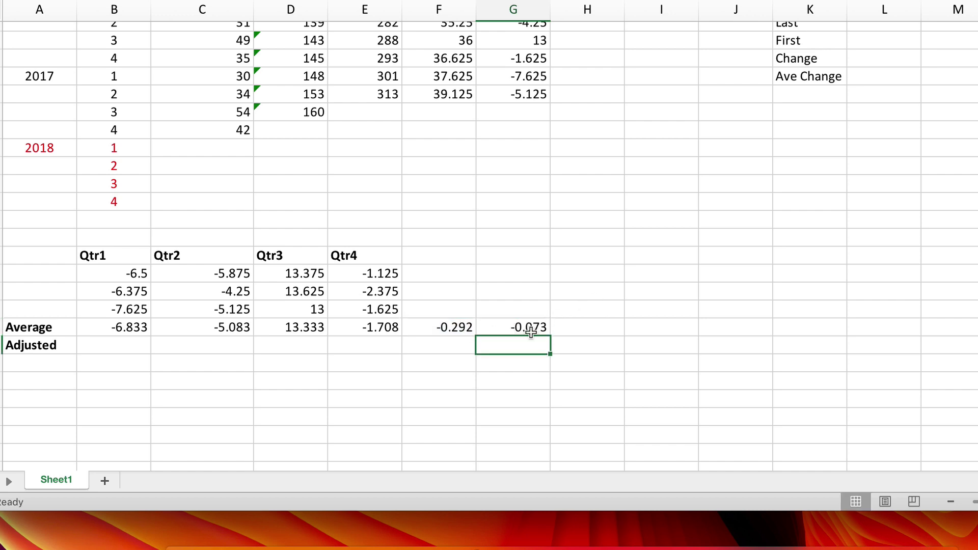
Calculate the adjusted seasonal variation in B29 with =B28-$G$28 and fill the formula across to E29
click(134, 345)
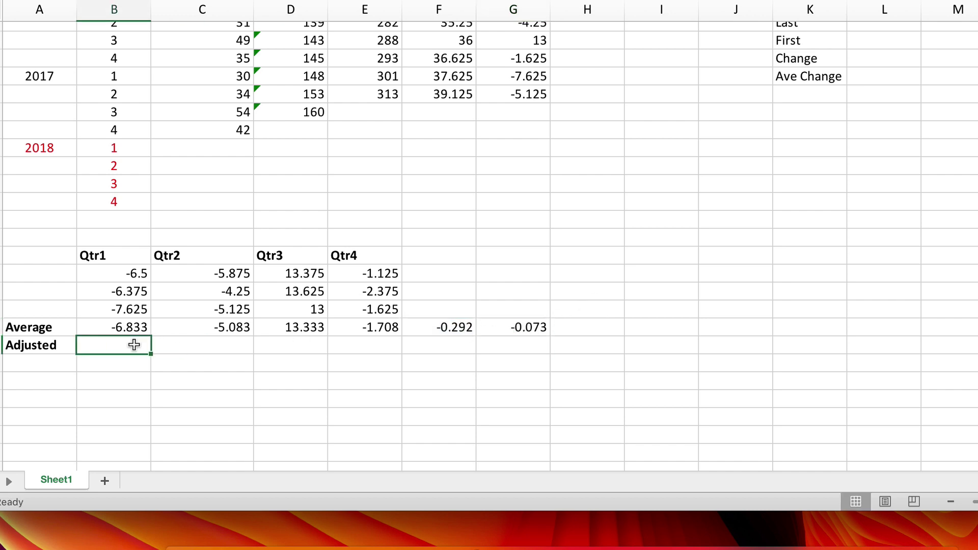
text(=)
click(127, 327)
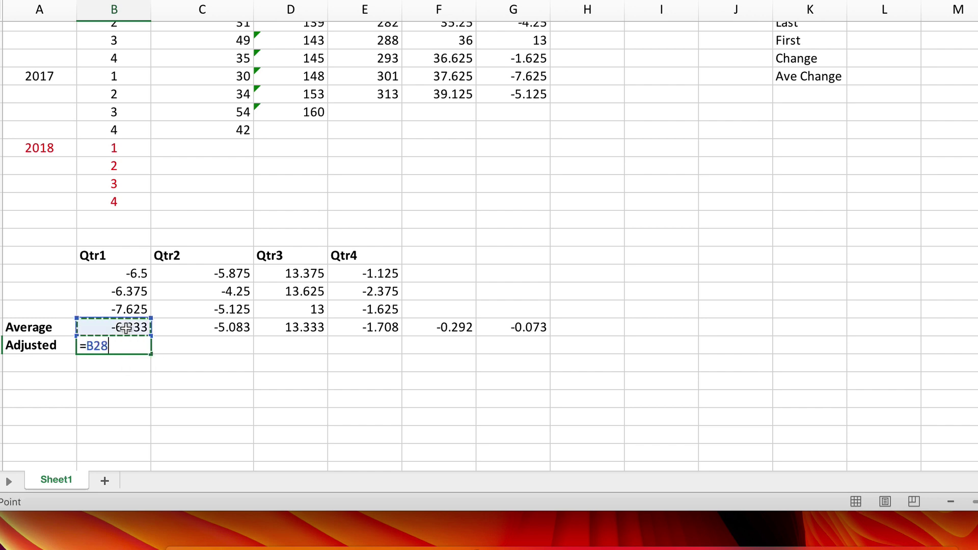
text(-)
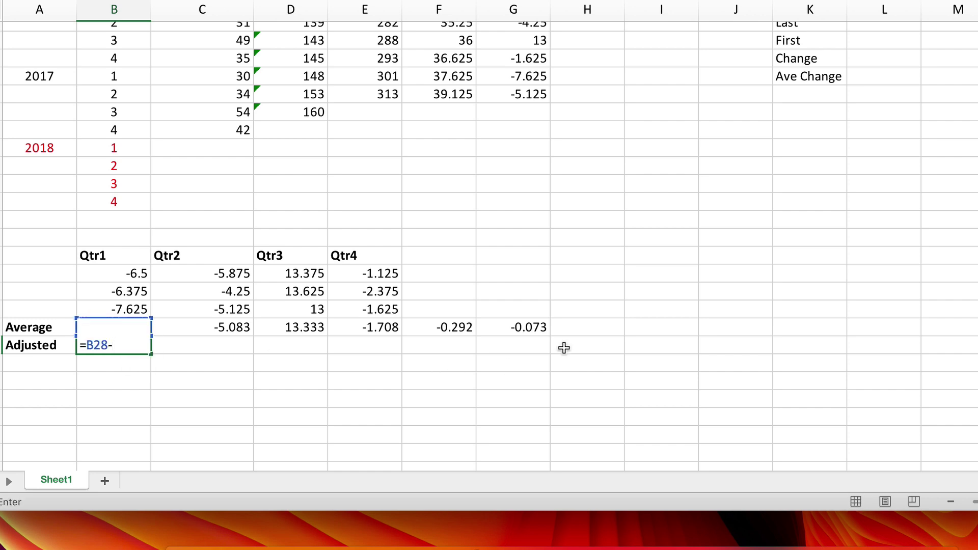
click(522, 327)
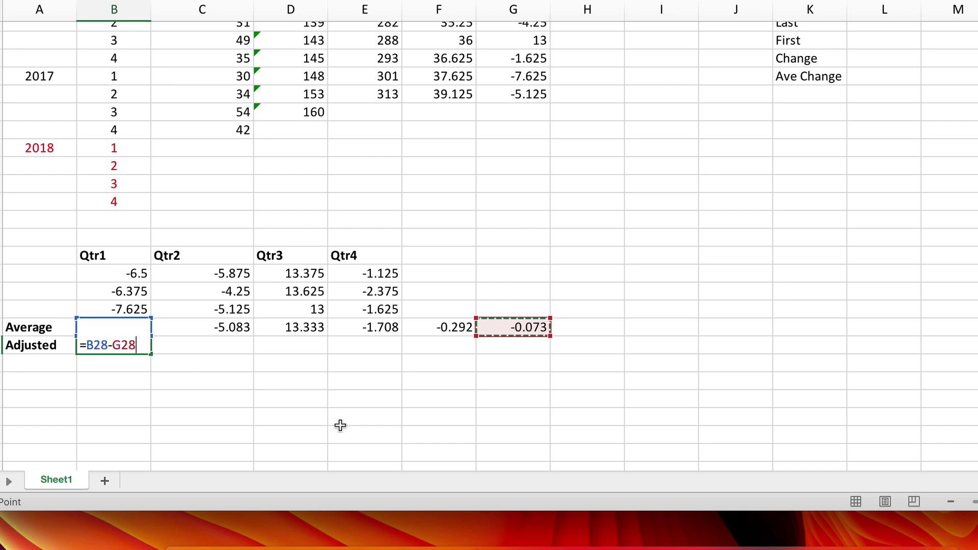
key(F4)
key(Return)
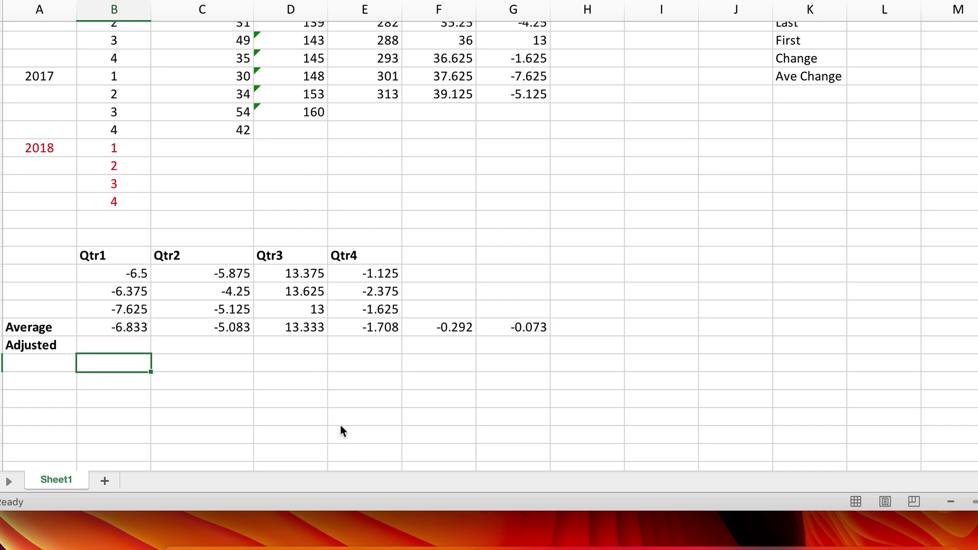
click(125, 347)
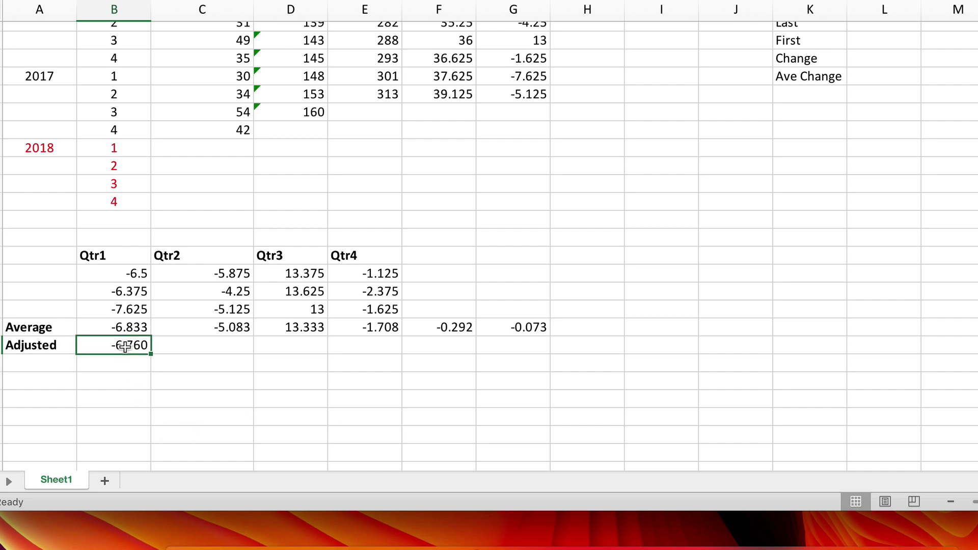
drag(149, 354, 382, 345)
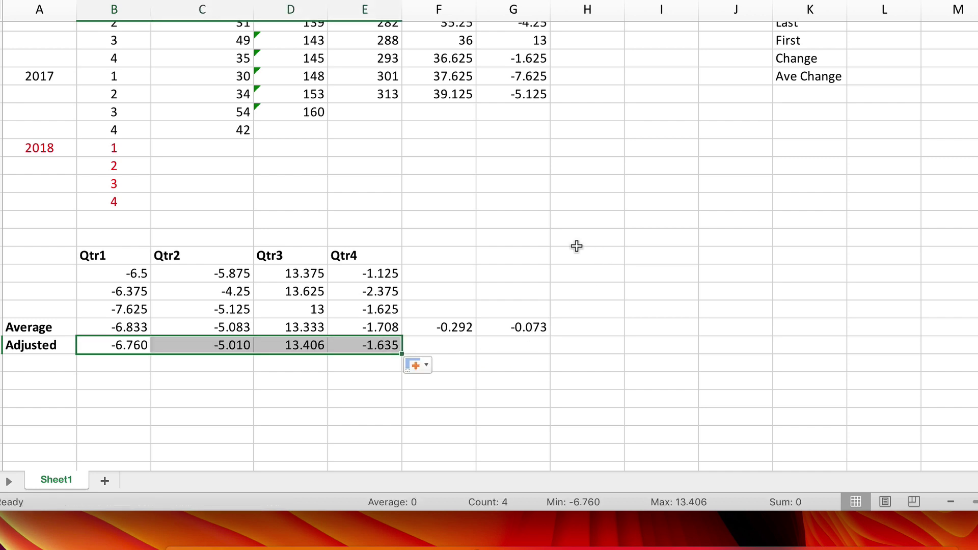
Fill the total formula from F28 down into F29 to sum the Adjusted row
click(444, 329)
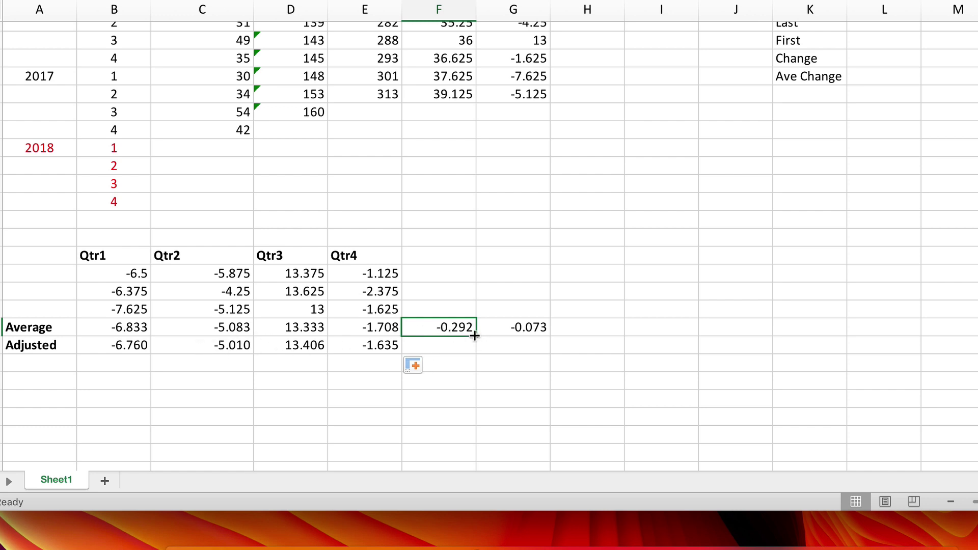
mouse_move(474, 336)
mouse_down()
mouse_move(533, 349)
mouse_move(473, 350)
mouse_up()
click(469, 382)
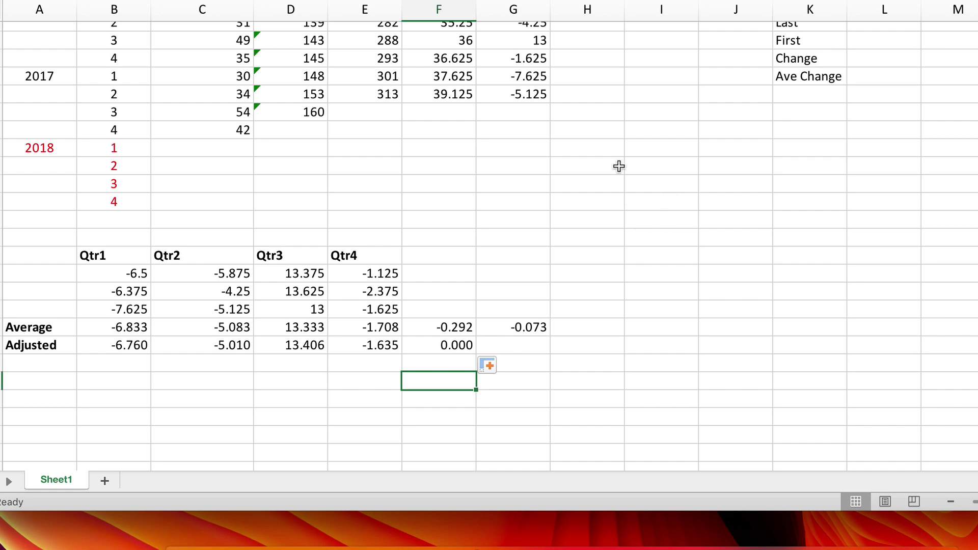
Link the Last trend value in L11 to F15 and the First trend value in L12 to F4
scroll(619, 166, up, 2)
scroll(620, 166, up, 5)
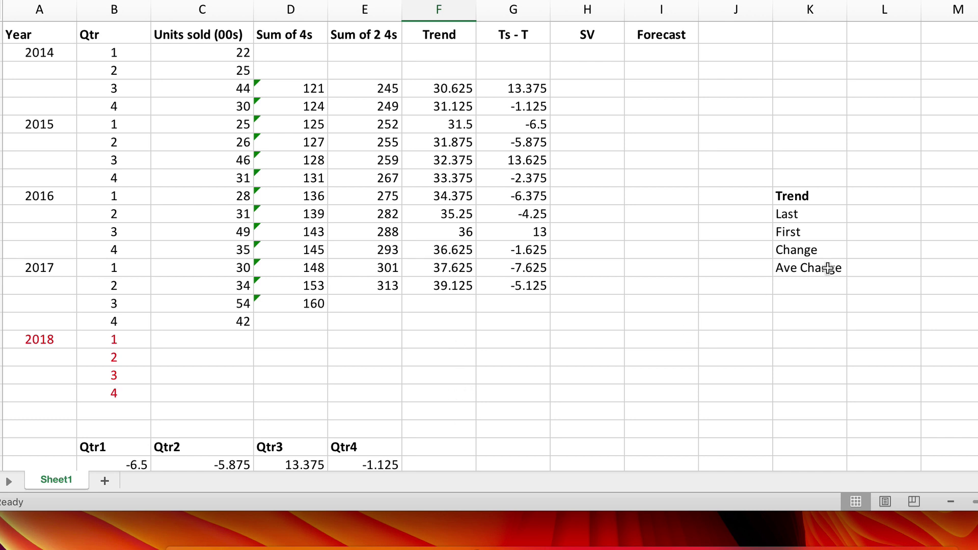
click(883, 214)
text(=)
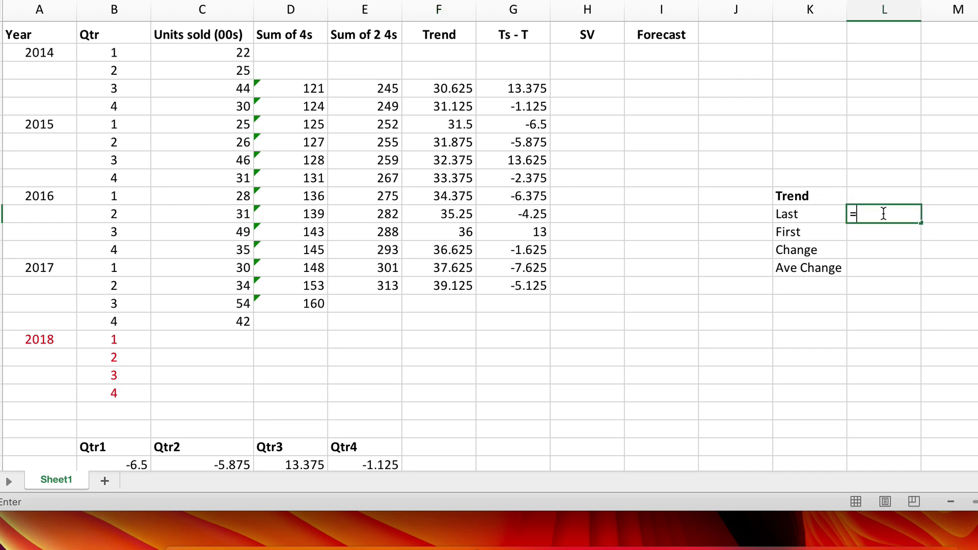
click(469, 283)
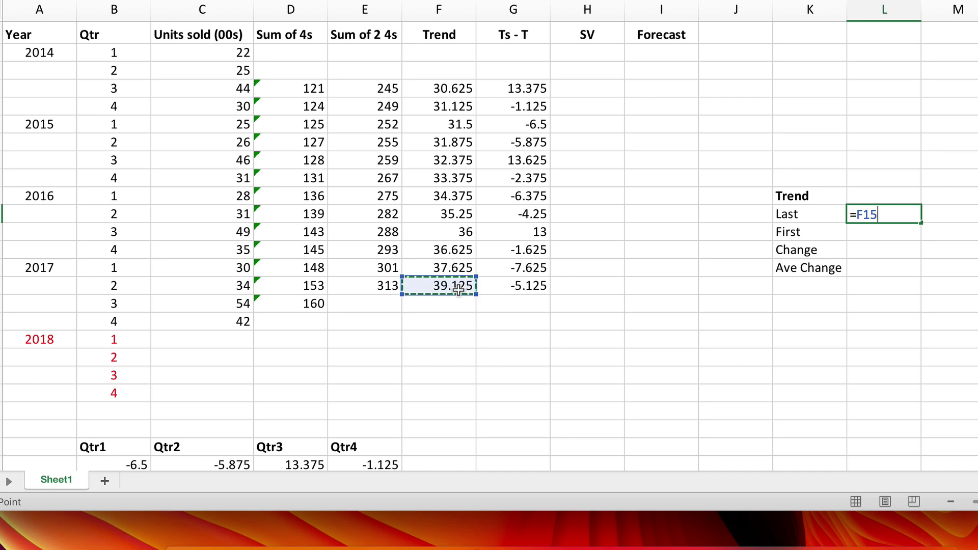
key(Return)
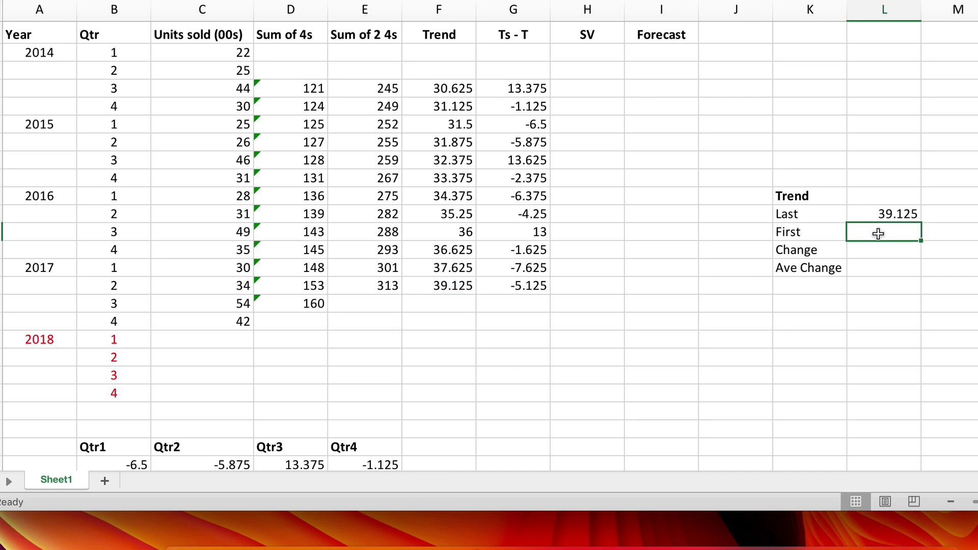
text(=)
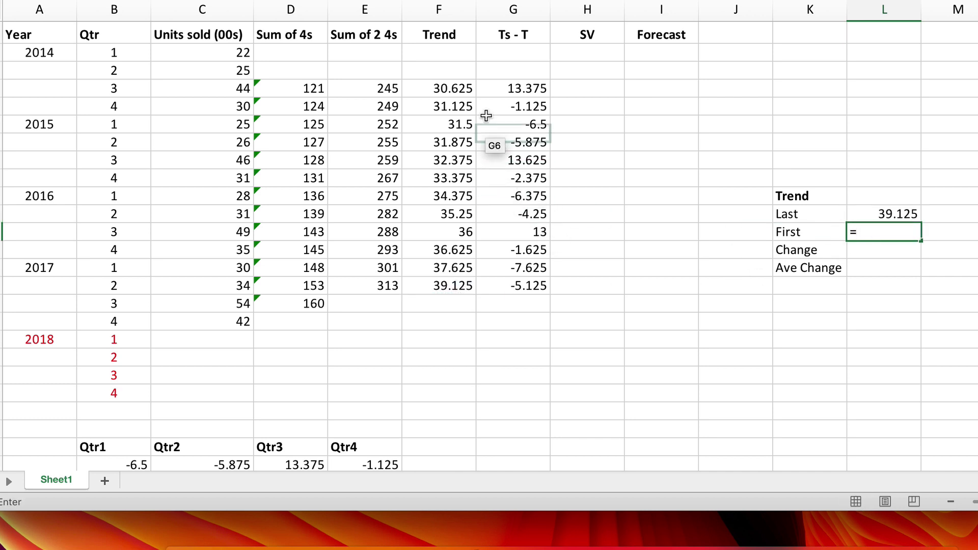
click(462, 87)
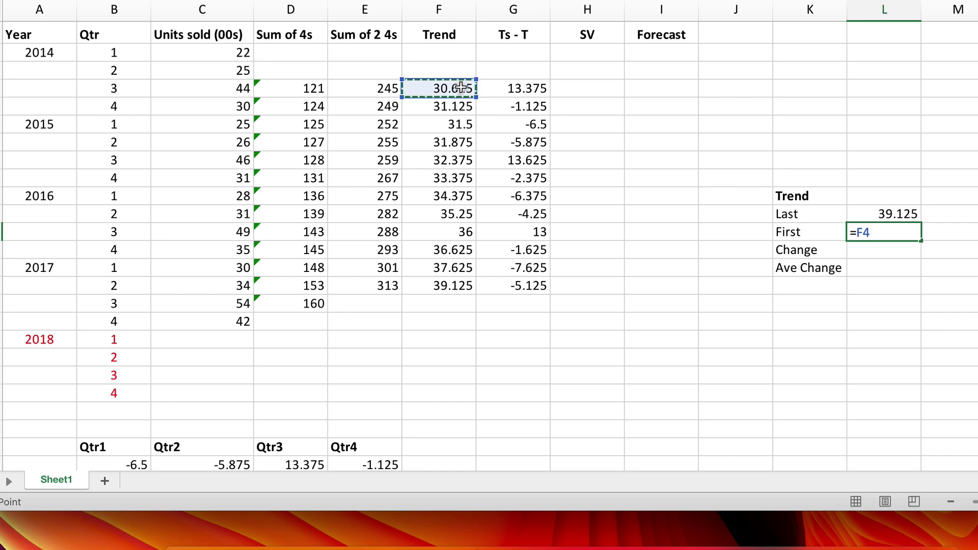
key(Return)
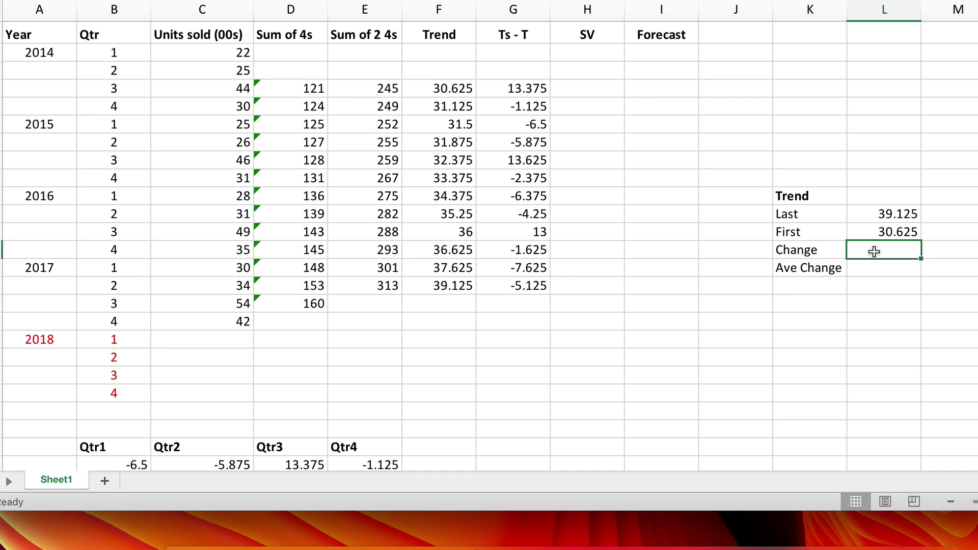
Calculate the trend Change in L13 with =L11-L12
text(=)
click(869, 216)
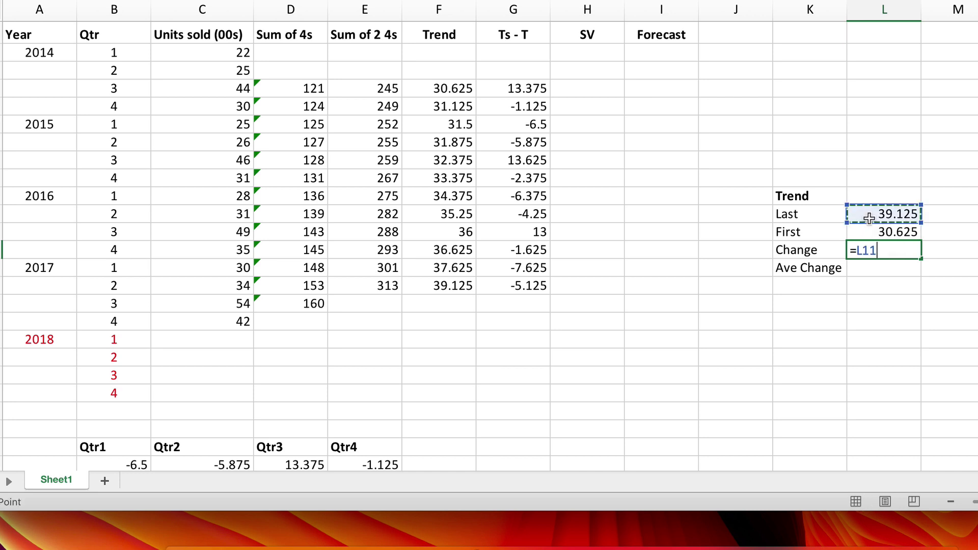
text(-)
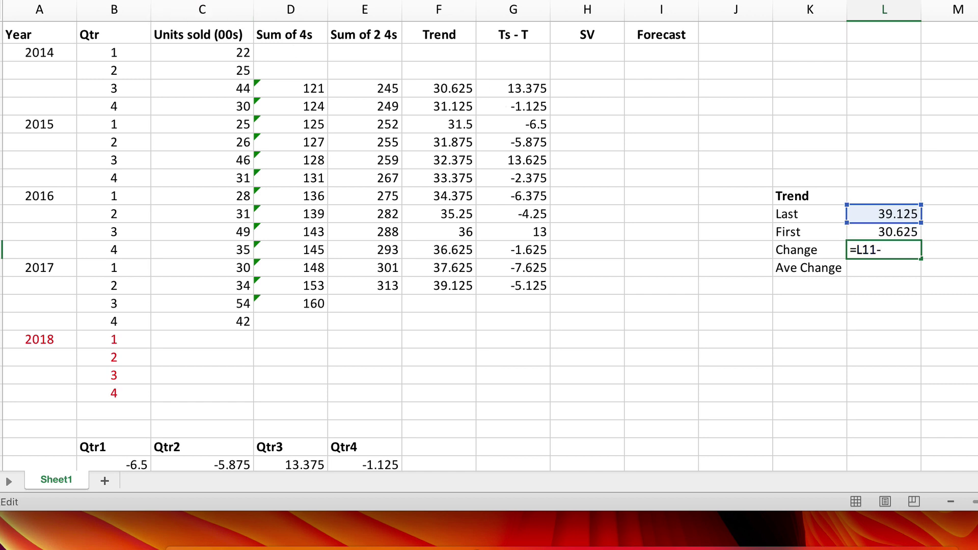
click(875, 232)
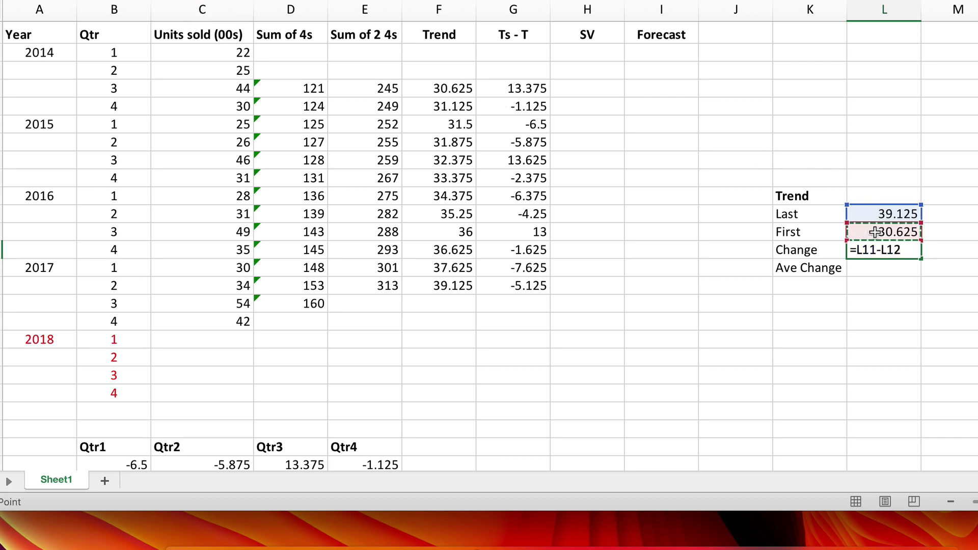
key(Return)
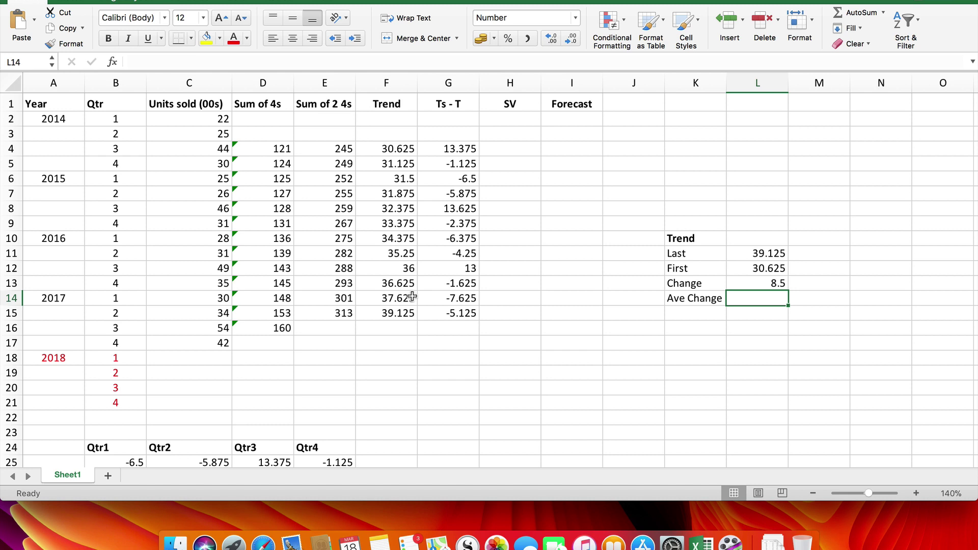
Calculate the Ave Change of the trend in L14 with =L13/11
drag(386, 148, 413, 308)
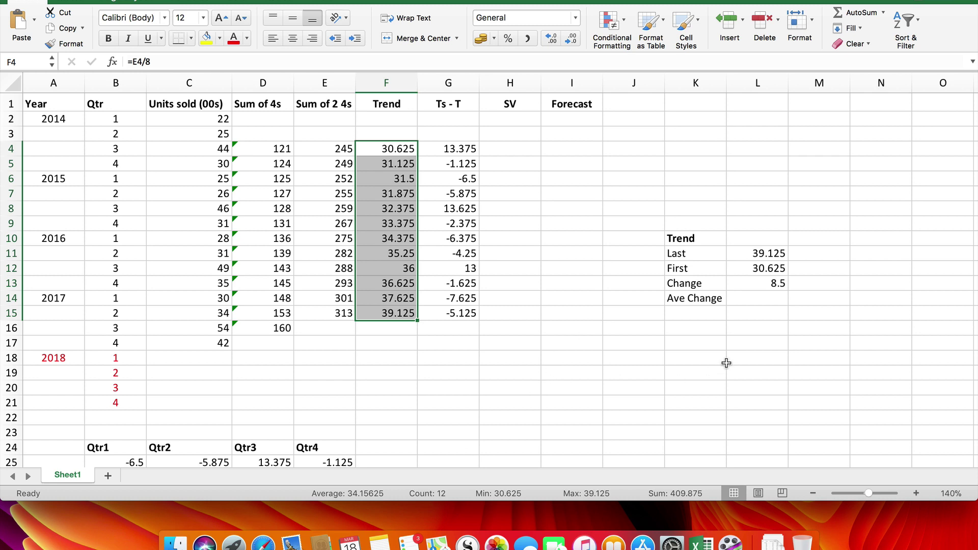
click(753, 285)
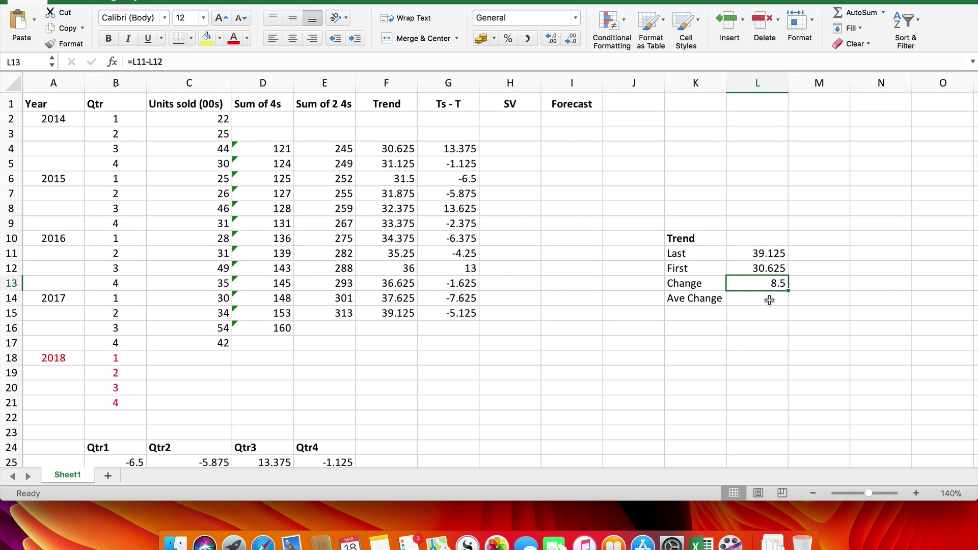
click(759, 299)
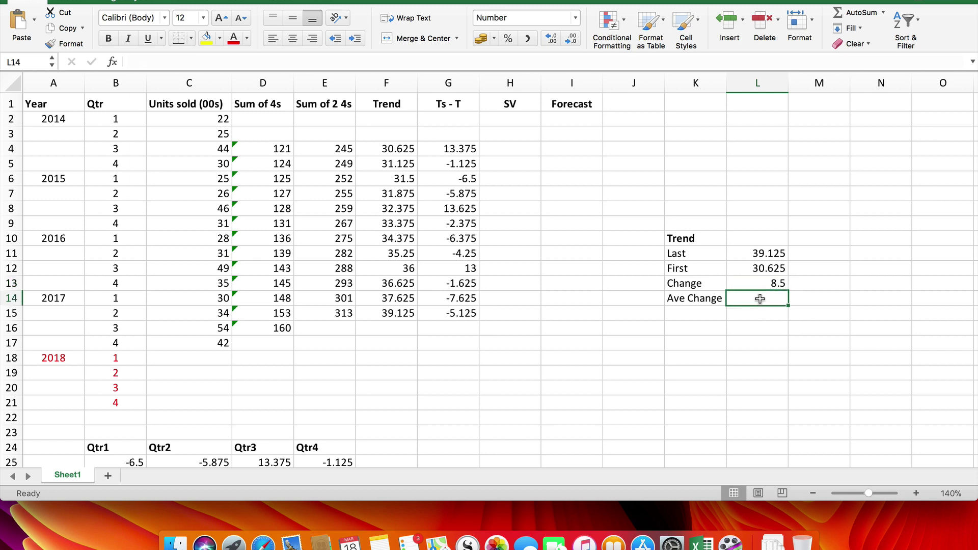
text(=)
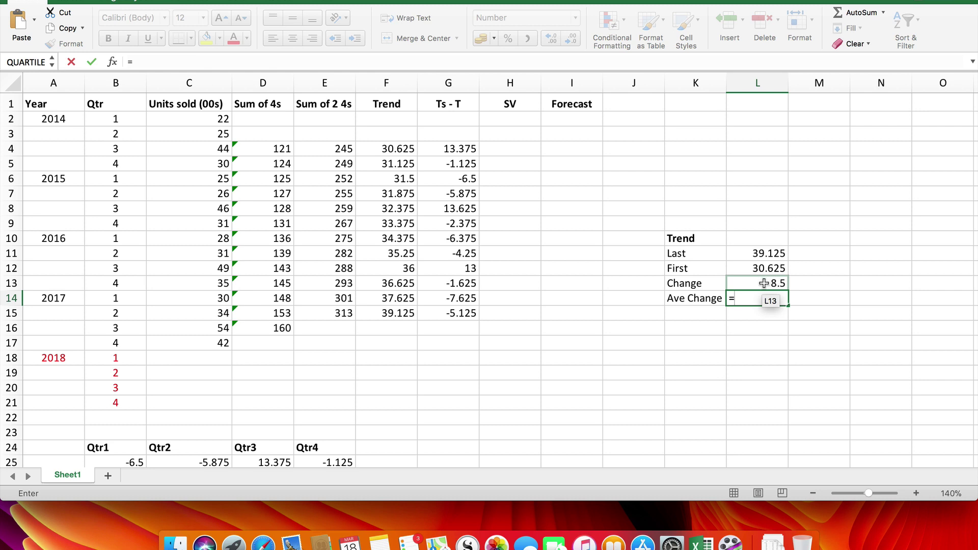
click(764, 283)
text(/)
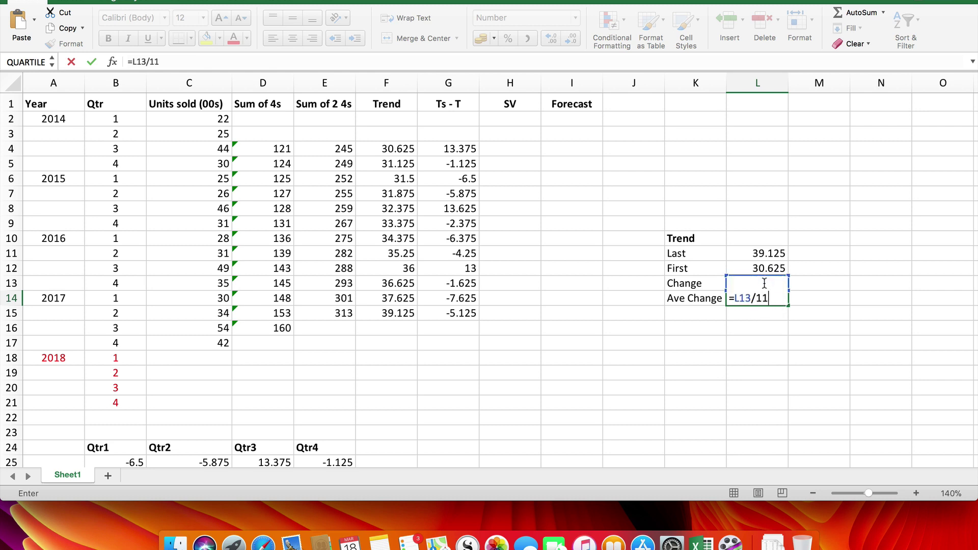
text(11)
key(Return)
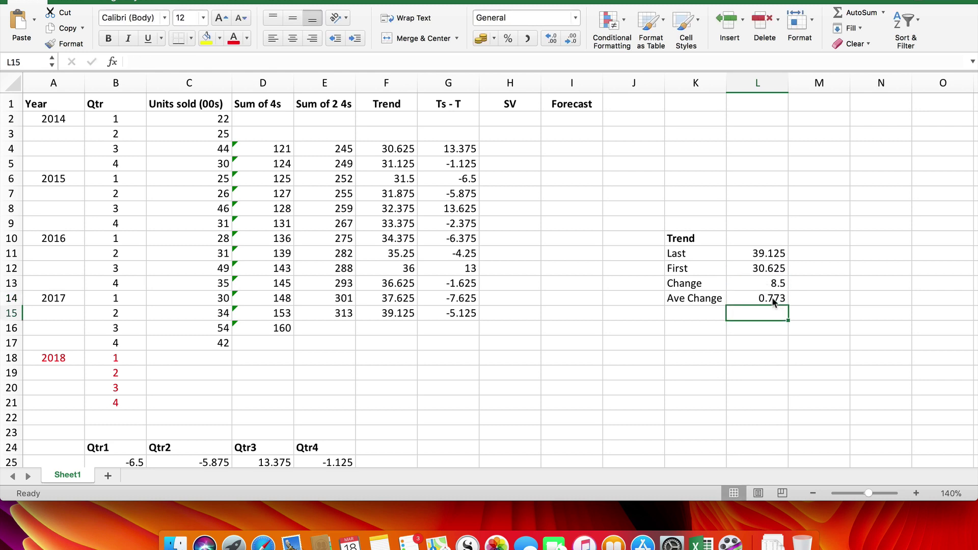
click(769, 296)
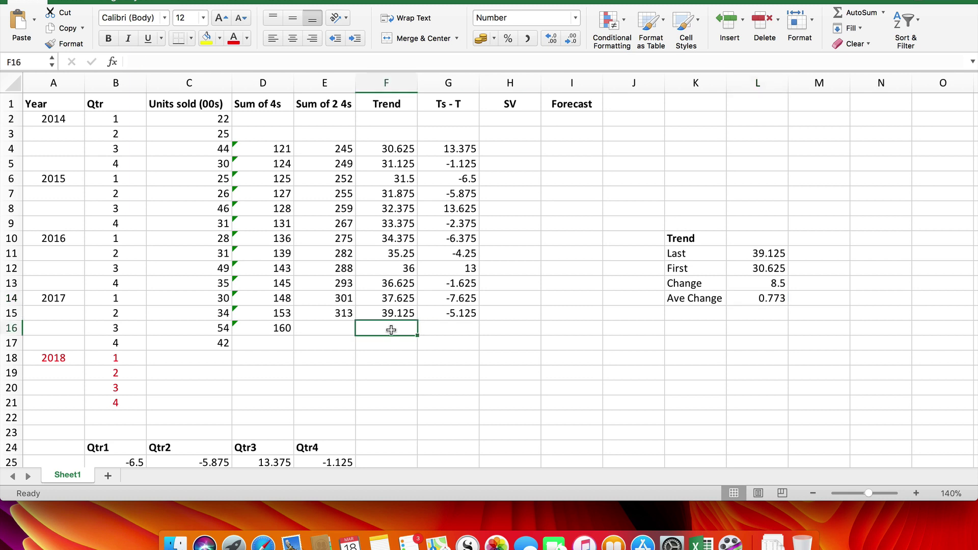
Extend the Trend column in F16 with =F15+$L$14 and fill the formula down to F21 for 2018 quarter 4
click(392, 330)
text(=)
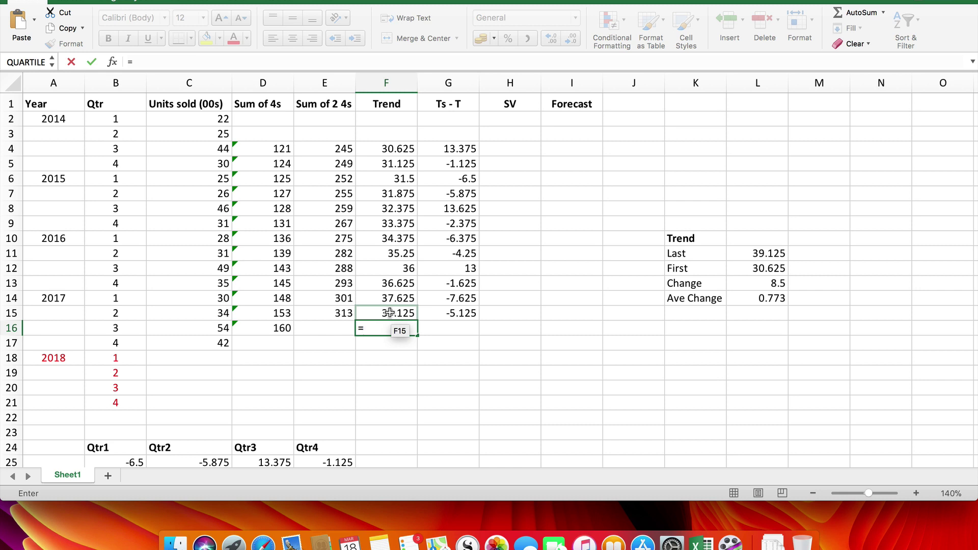
click(389, 312)
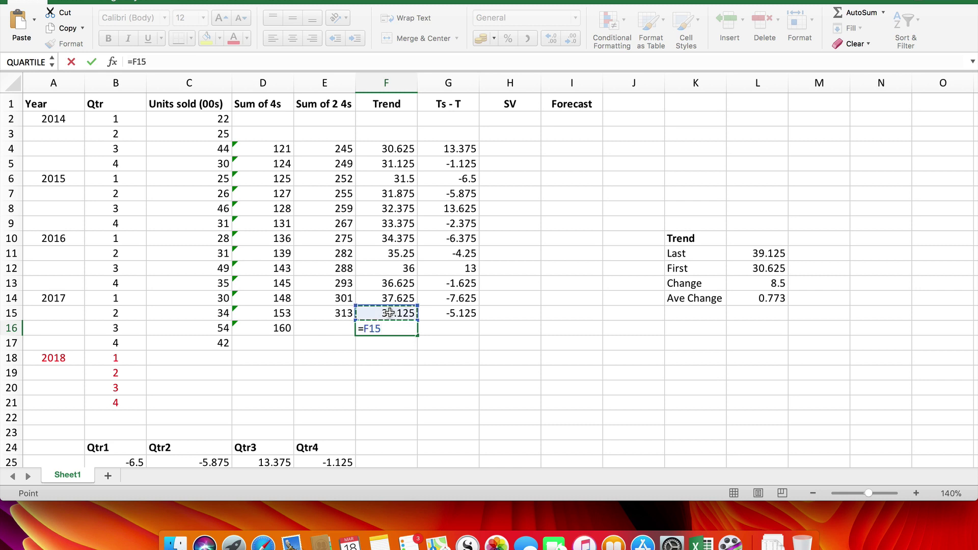
text(+)
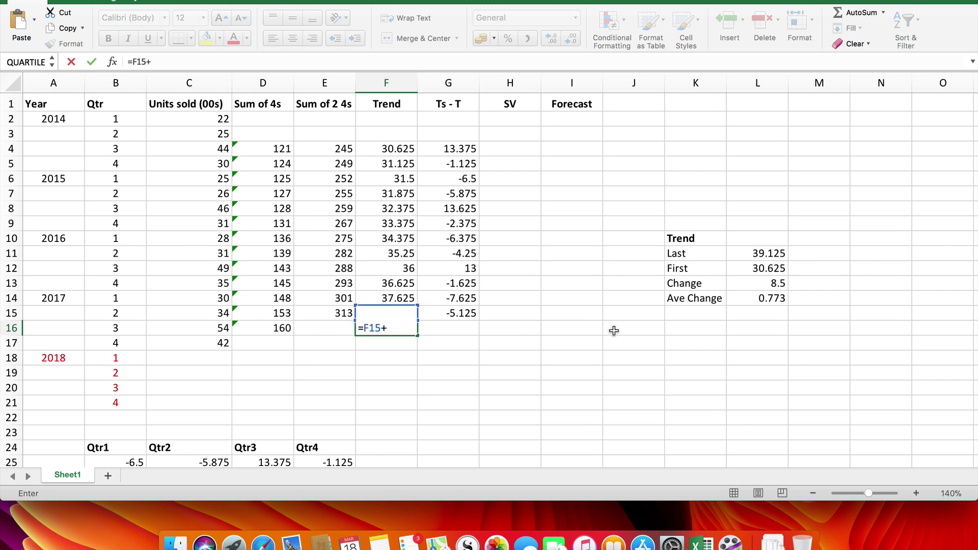
click(754, 301)
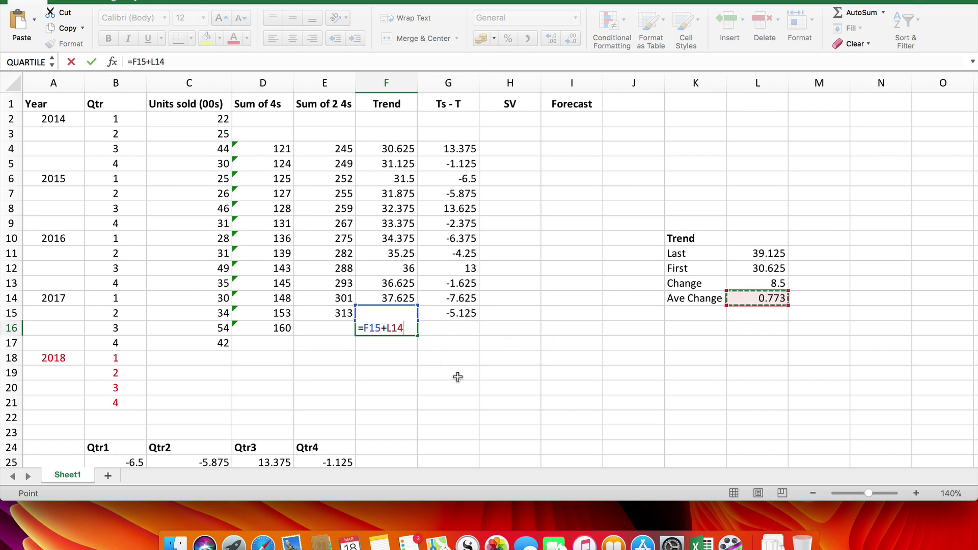
key(F4)
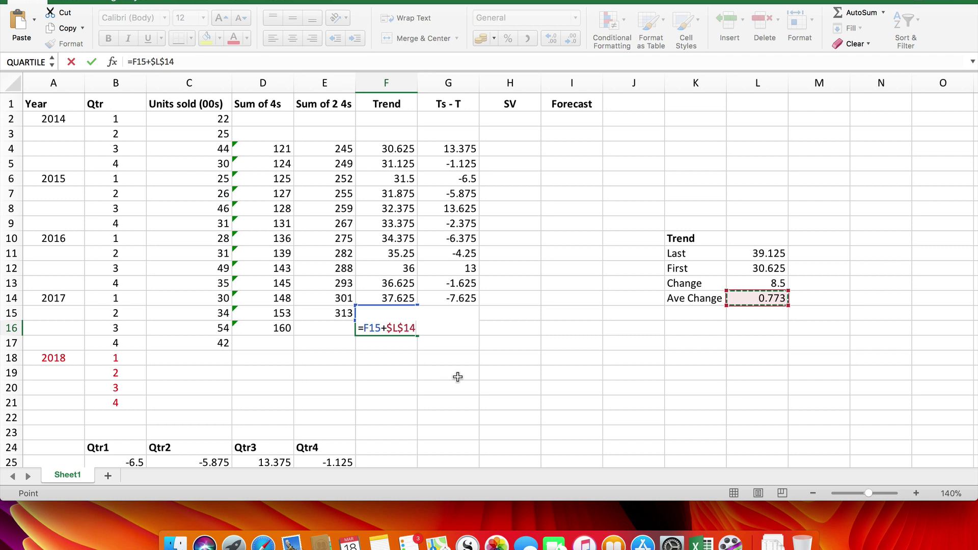
key(Return)
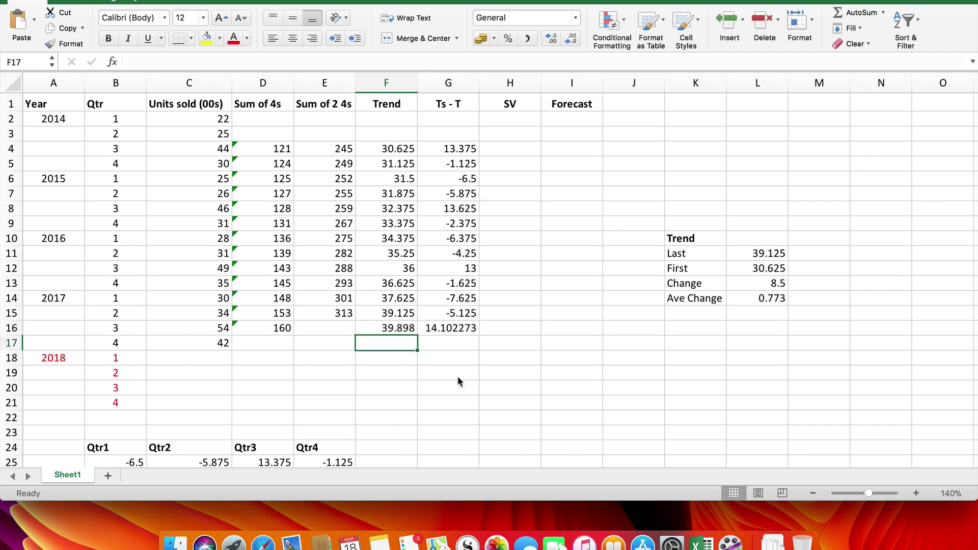
click(391, 327)
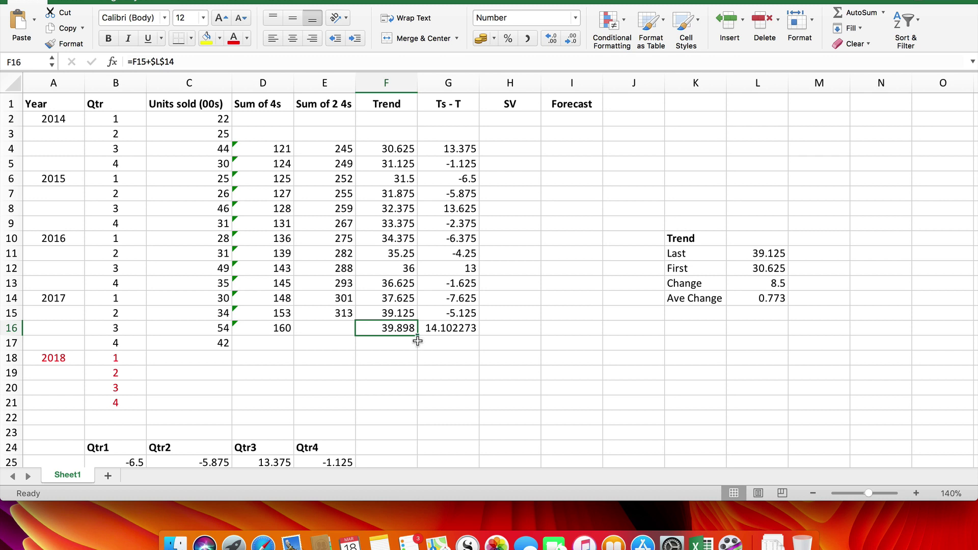
drag(416, 336, 411, 406)
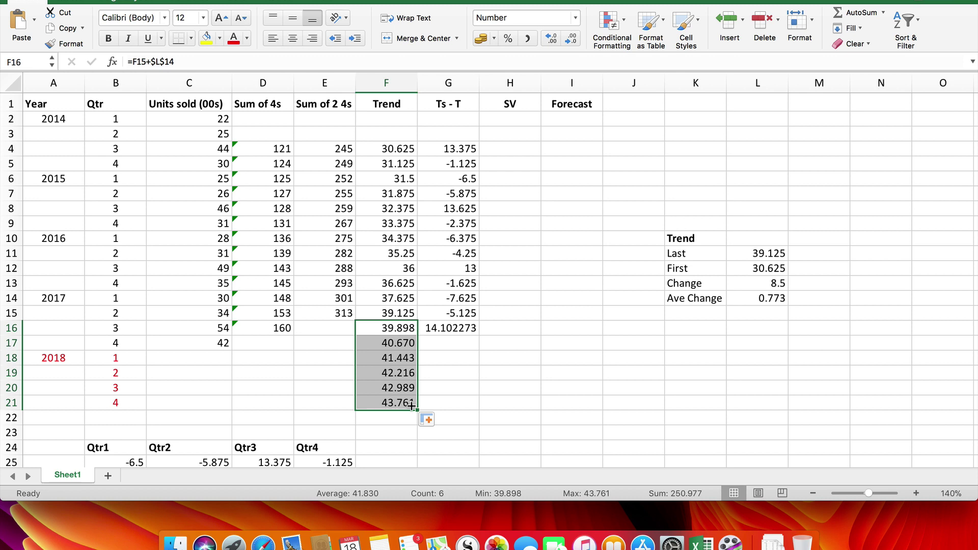
Change the font colour of the extended Trend values in F16:F21 to red
click(233, 41)
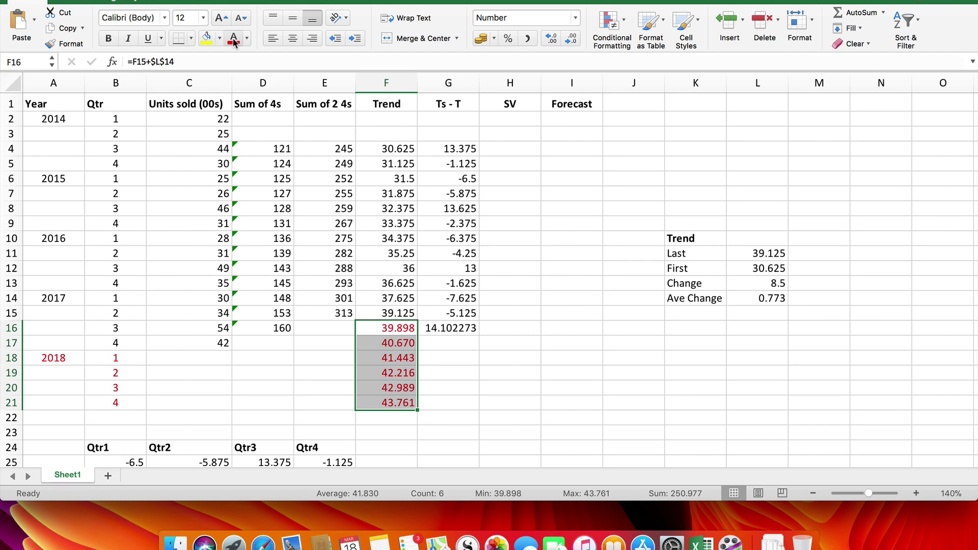
click(528, 372)
Copy the Adjusted seasonal variations in B29:E29 and paste them as transposed values into the SV column from H18
scroll(528, 372, down, 4)
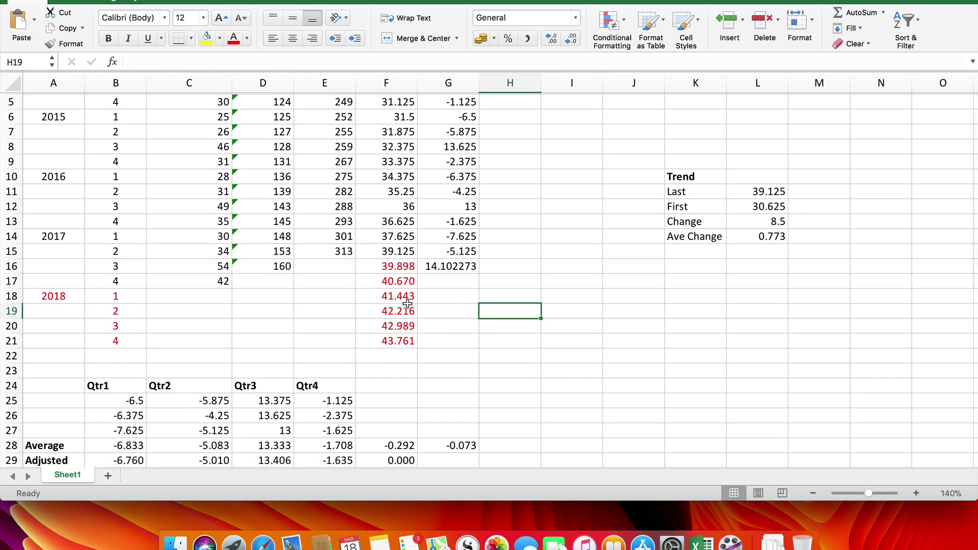
scroll(408, 304, down, 2)
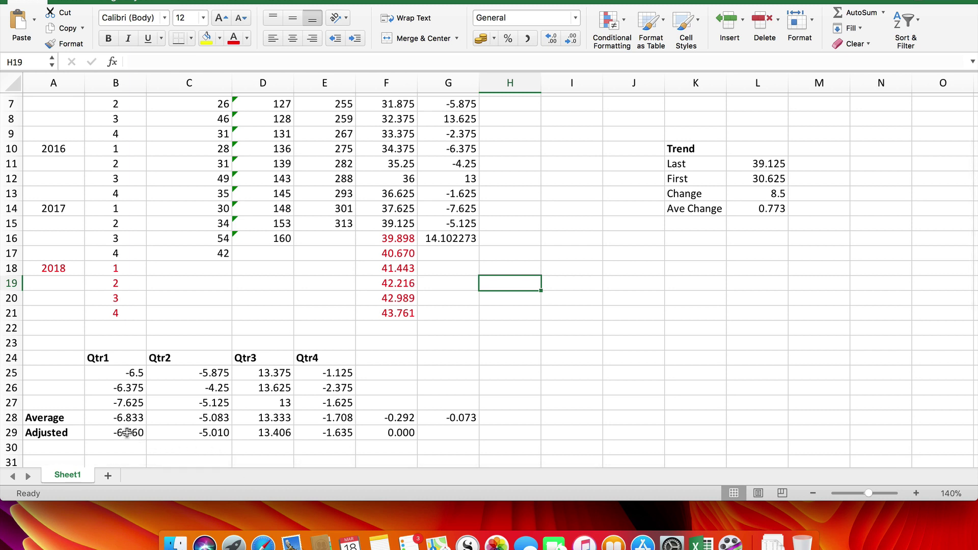
drag(127, 433, 300, 434)
key(super+c)
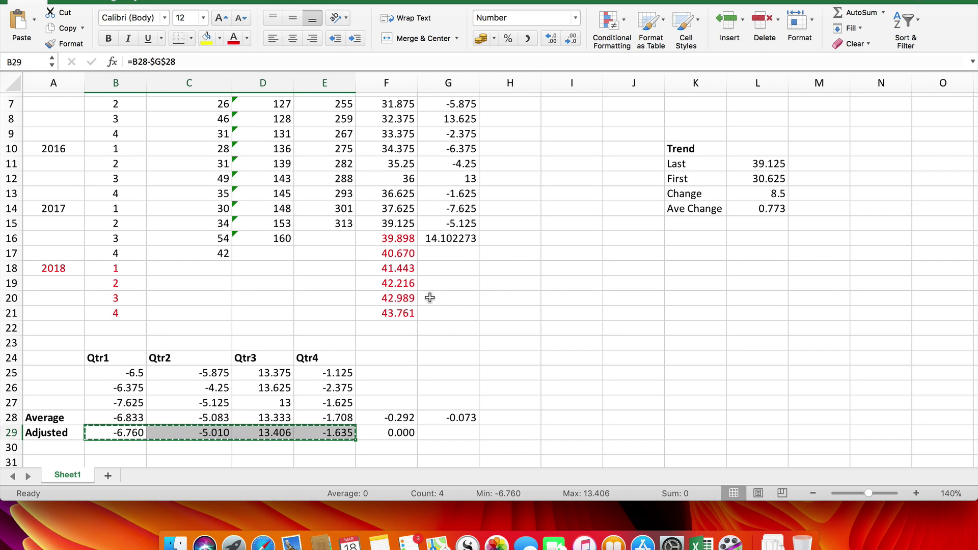
right_click(510, 269)
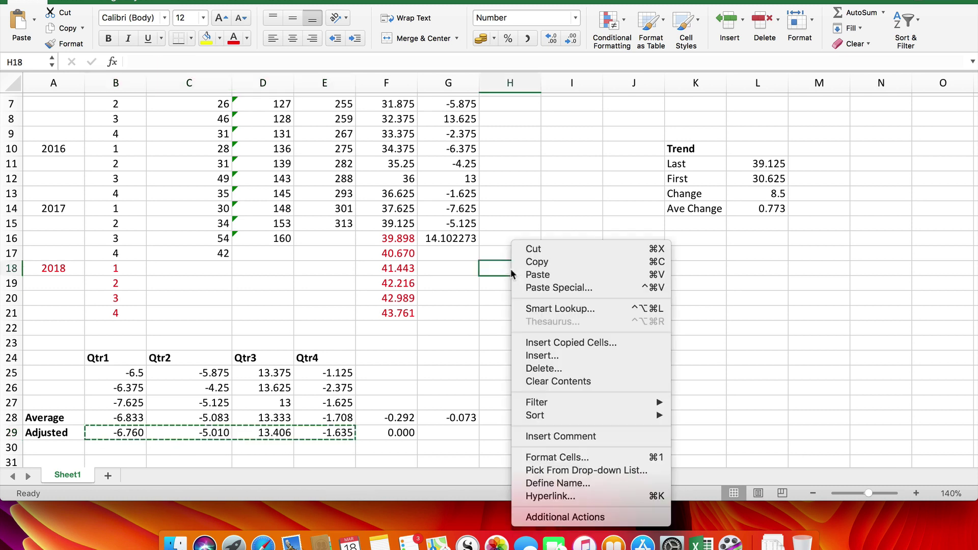
click(569, 289)
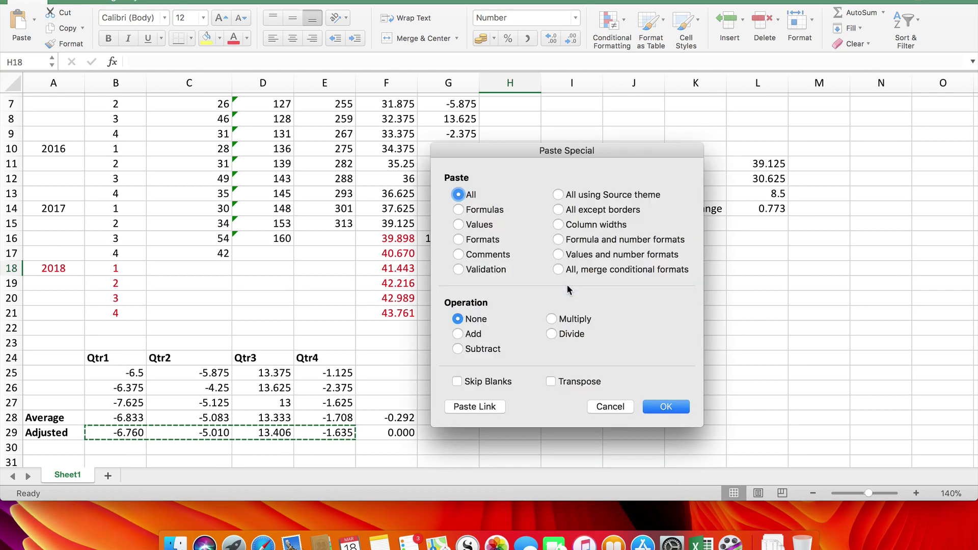
click(458, 225)
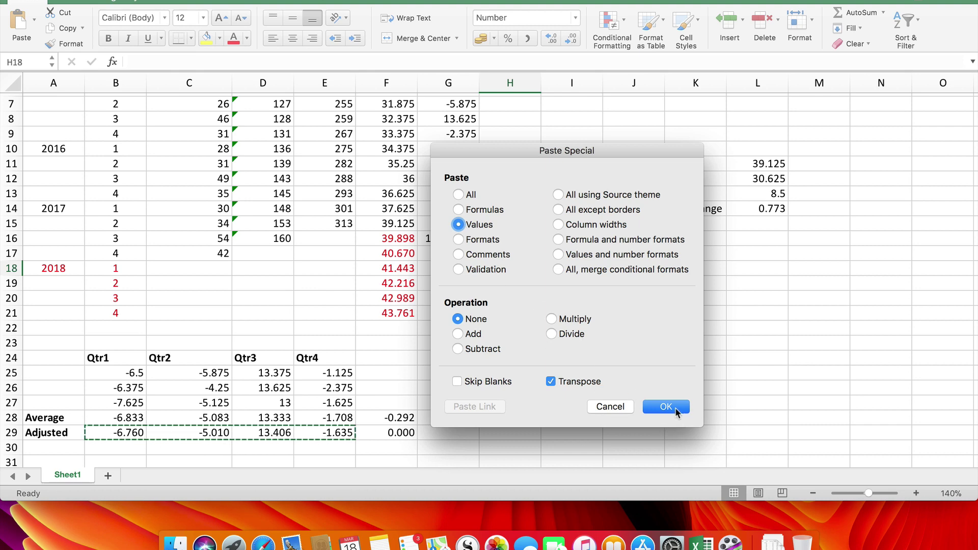
click(666, 406)
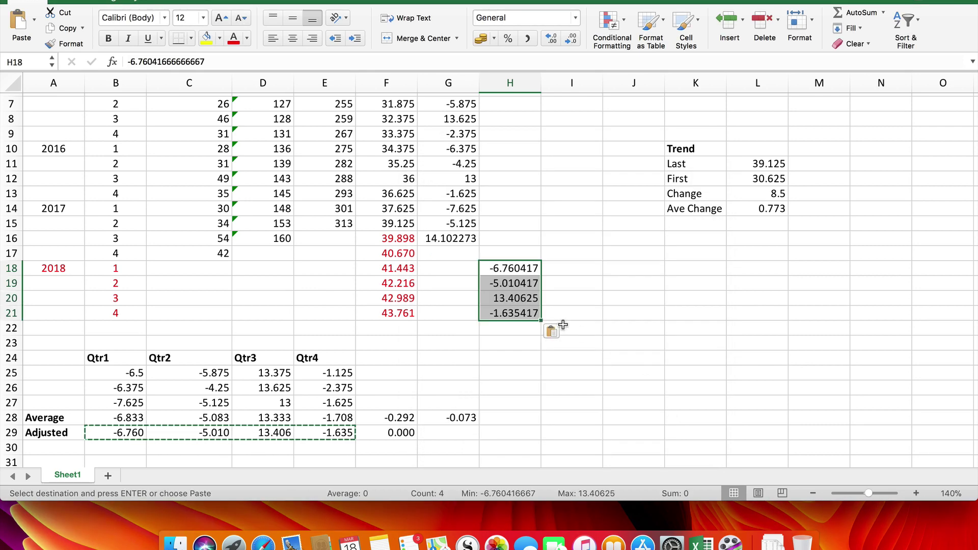
key(Escape)
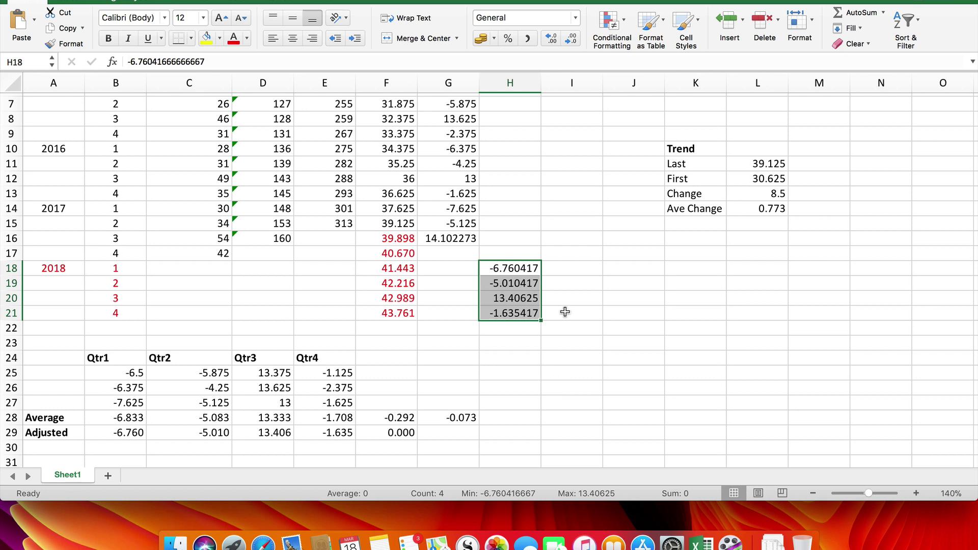
Reduce the seasonal variations in H18:H21 to three decimal places
click(572, 41)
click(571, 41)
click(572, 41)
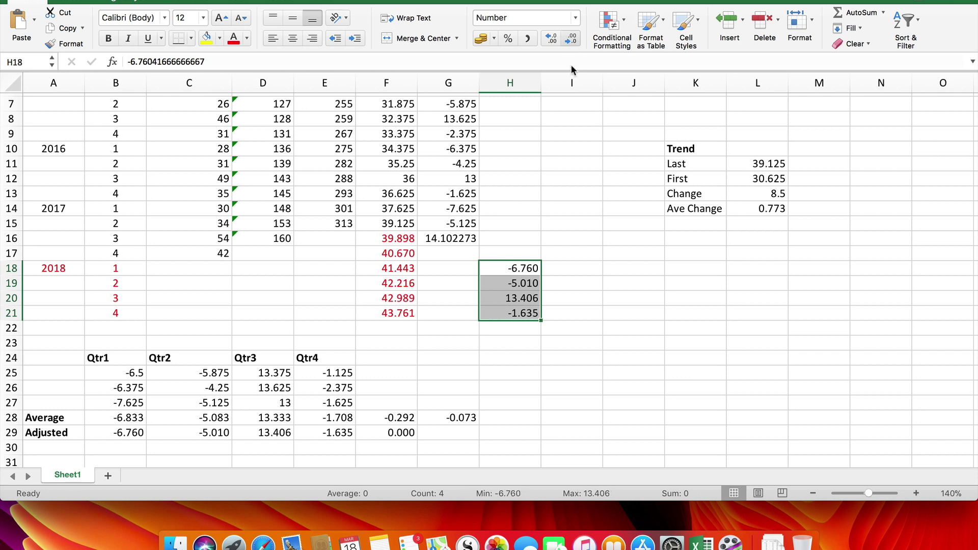
click(634, 345)
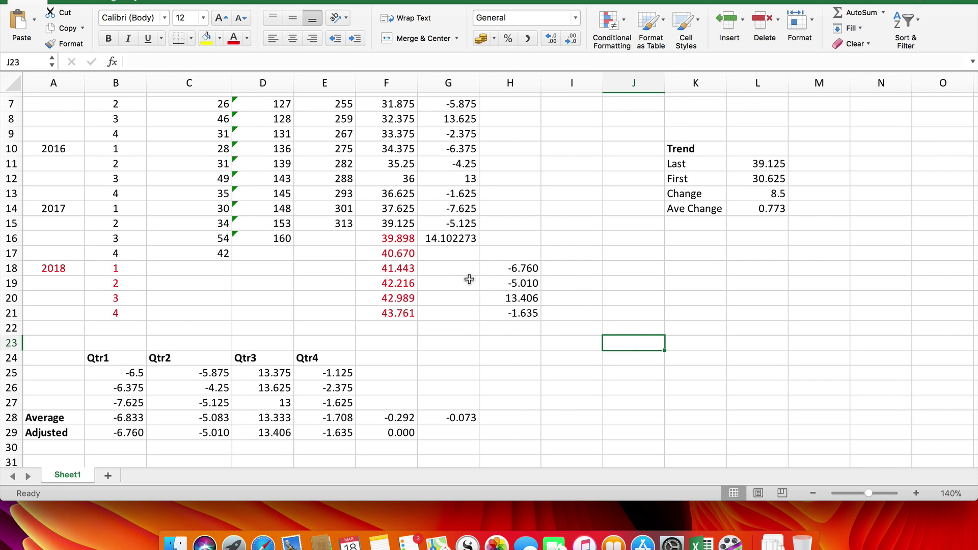
Calculate the 2018 quarter 1 Forecast in I18 with =F18+H18 and fill the formula down to I21
click(566, 277)
click(566, 269)
text(=)
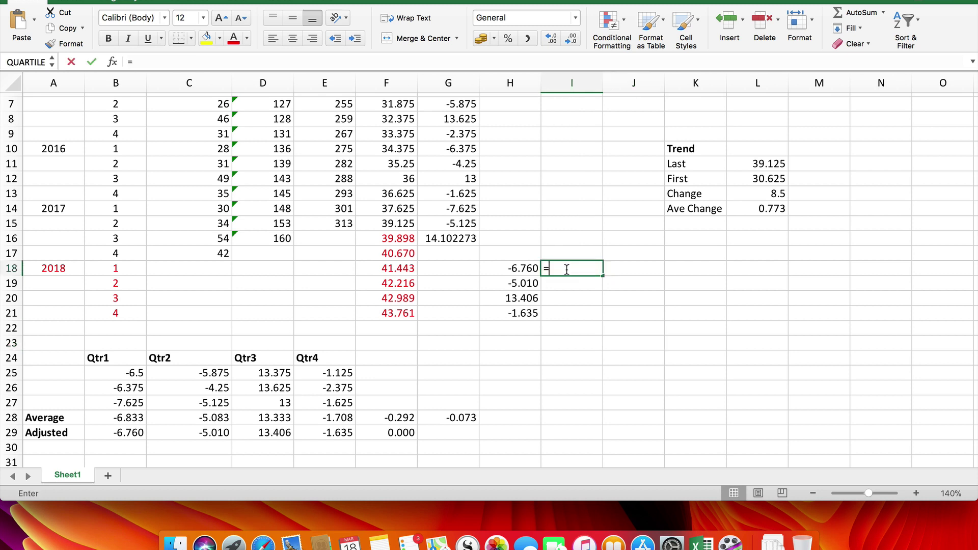
click(403, 269)
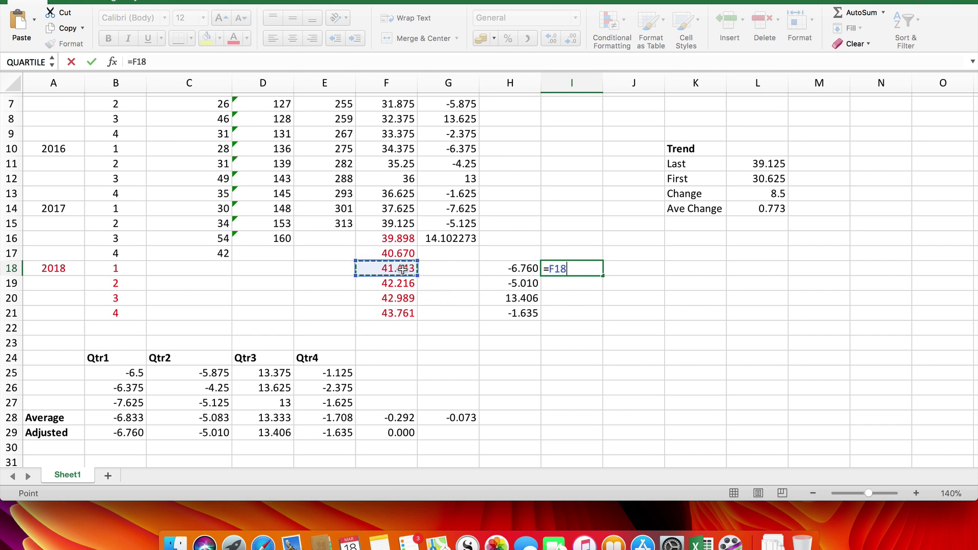
text(+)
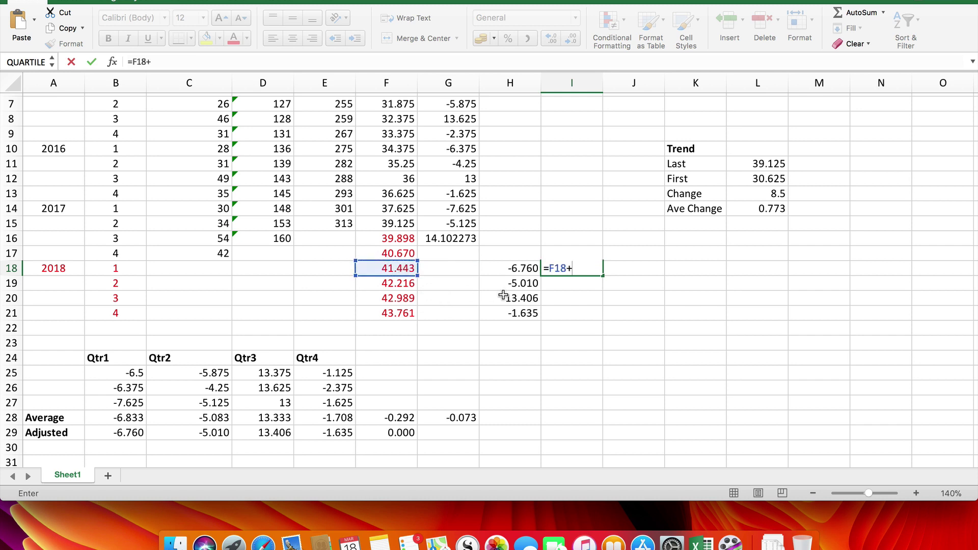
click(516, 270)
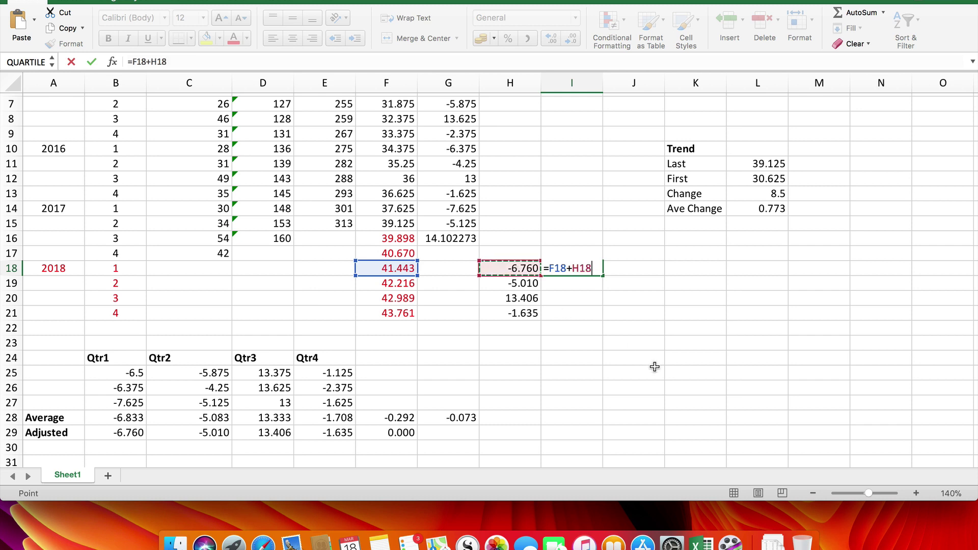
key(Return)
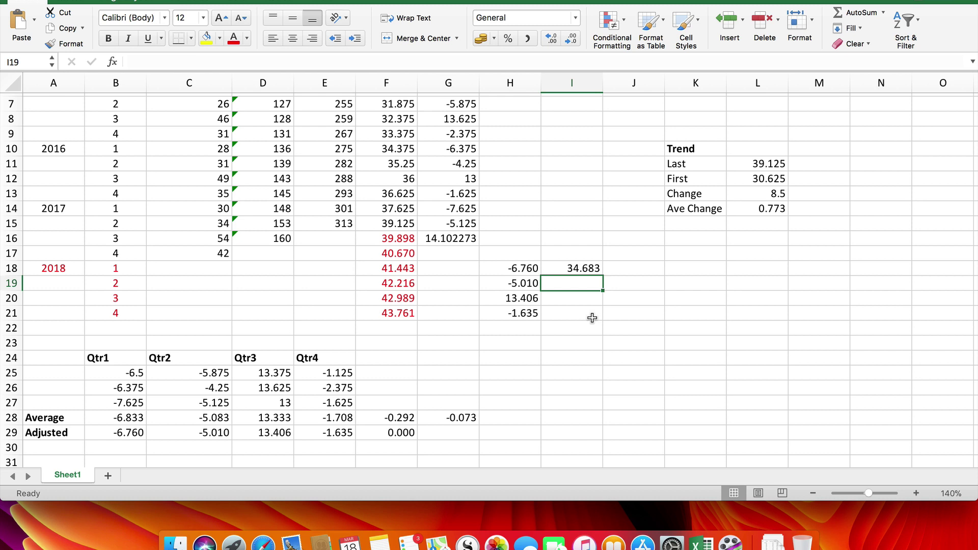
click(581, 269)
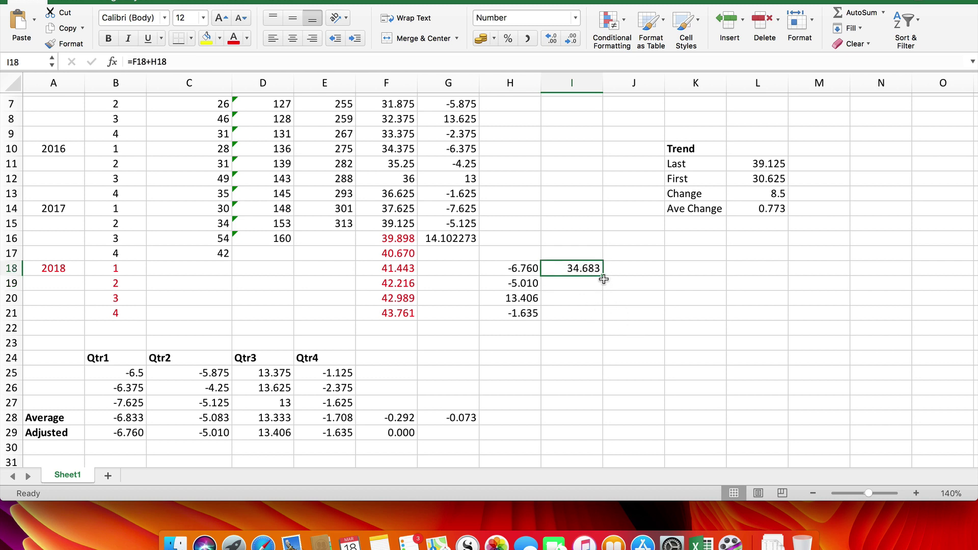
drag(603, 277, 600, 315)
drag(600, 315, 601, 315)
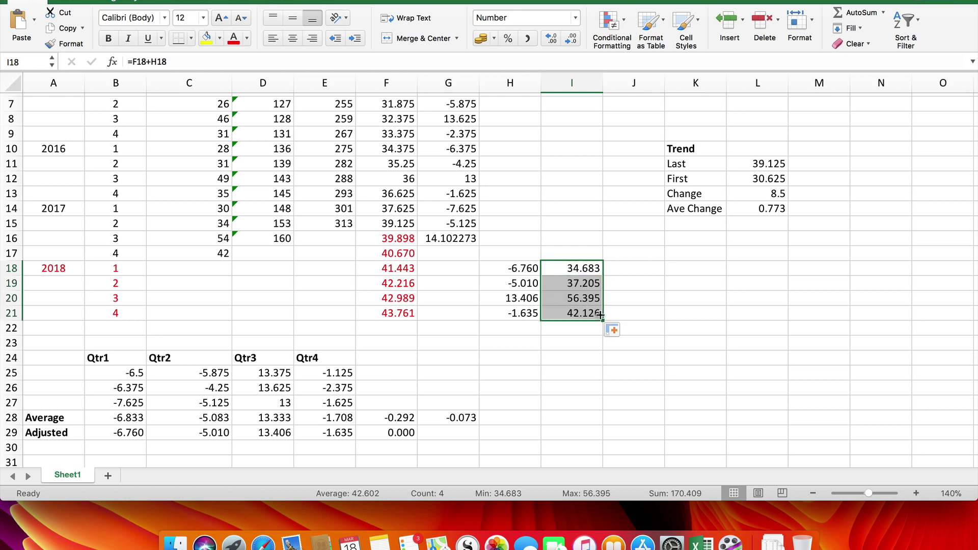
Format the Forecast values in I18:I21 with a red font and no decimal places
click(232, 44)
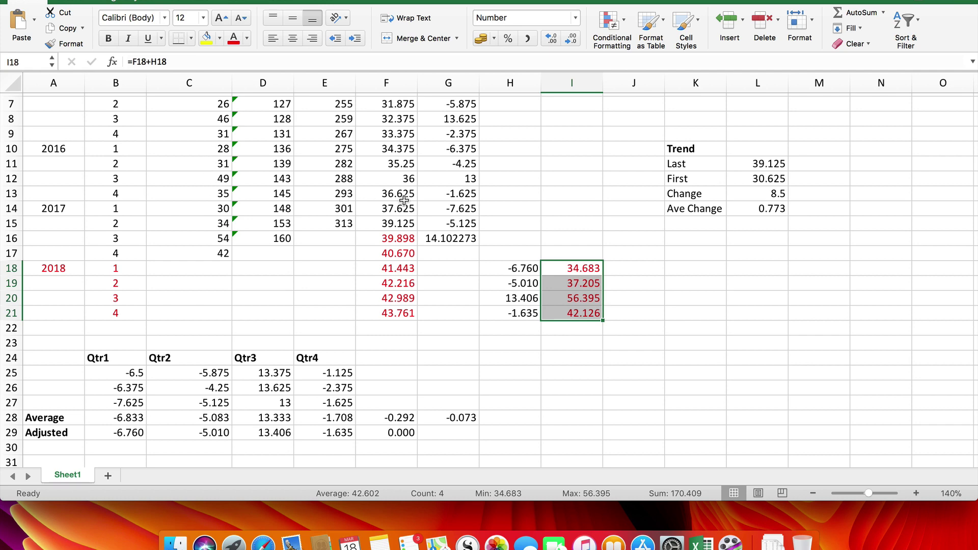
scroll(519, 198, up, 6)
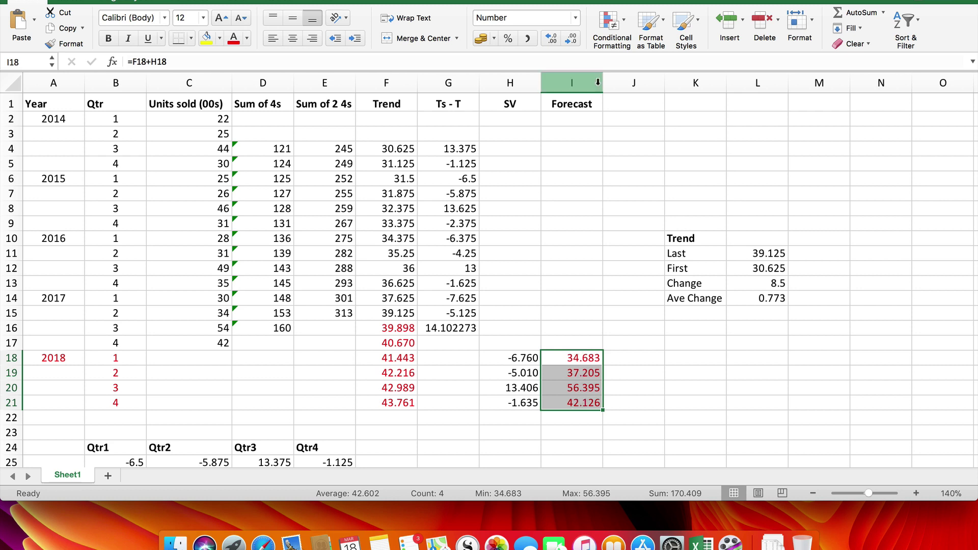
click(571, 39)
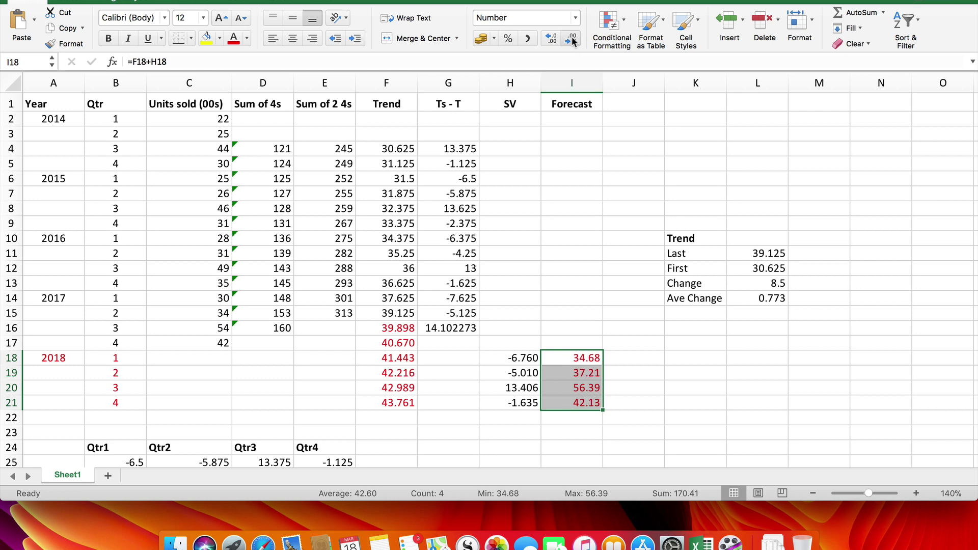
click(572, 39)
click(572, 39)
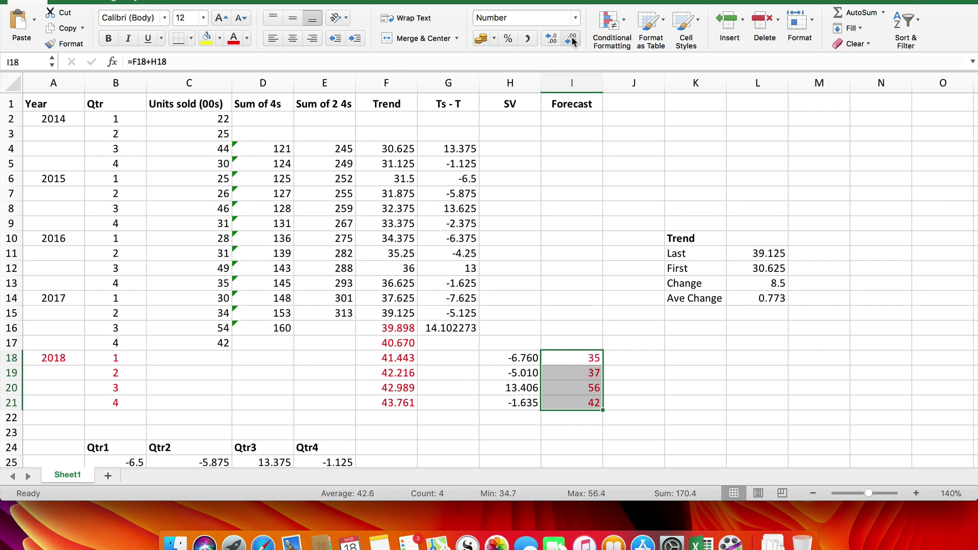
click(672, 372)
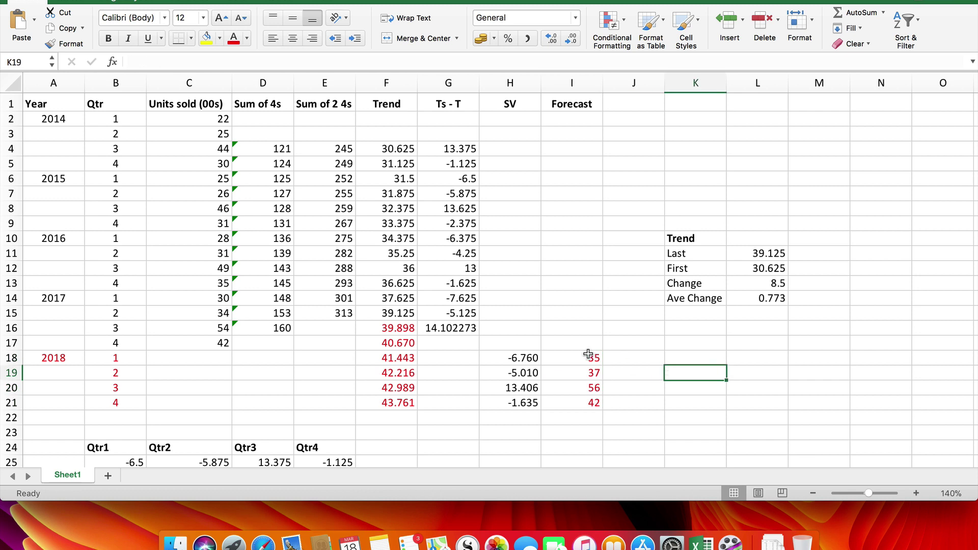